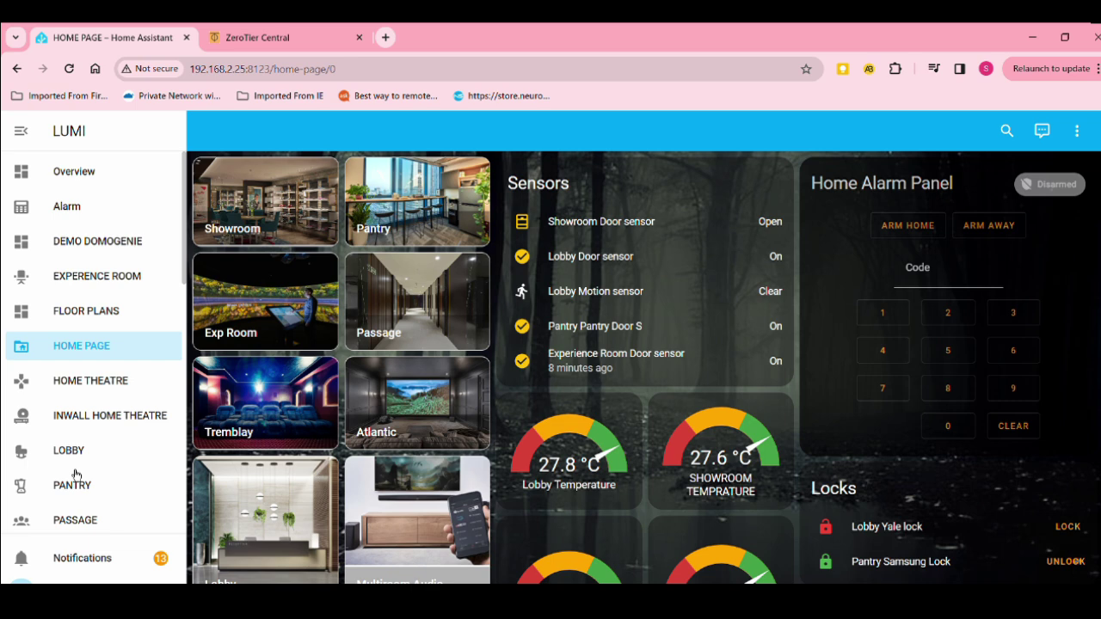
Sign in to ZeroTier Central with Google and create the network grave_engressia on 10.147.17.0/24
left_click(261, 34)
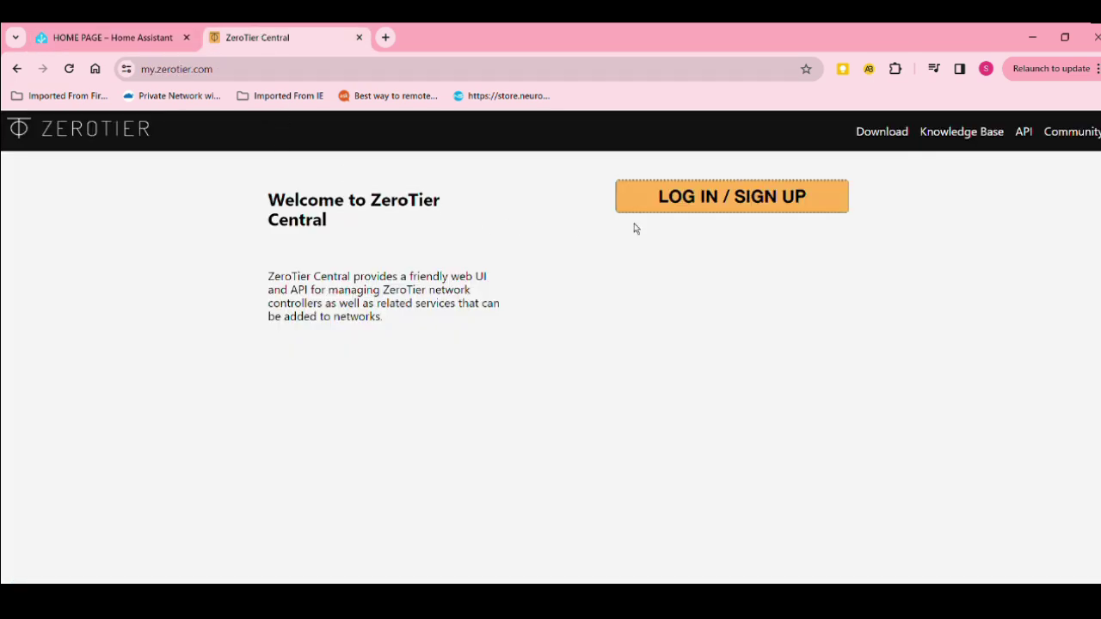
left_click(707, 207)
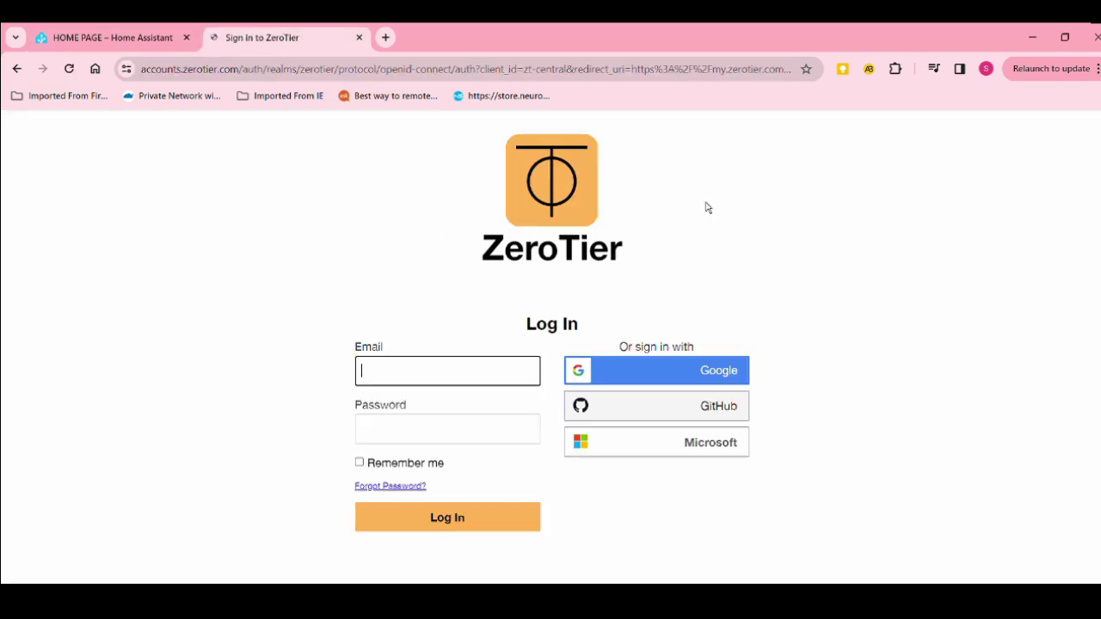
left_click(695, 381)
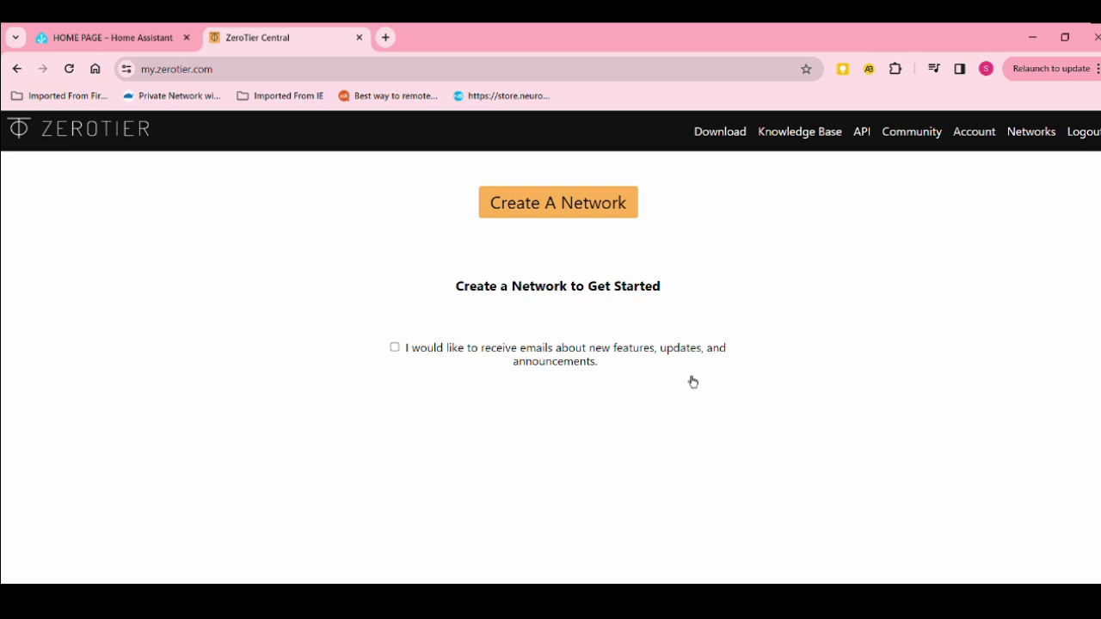
left_click(533, 208)
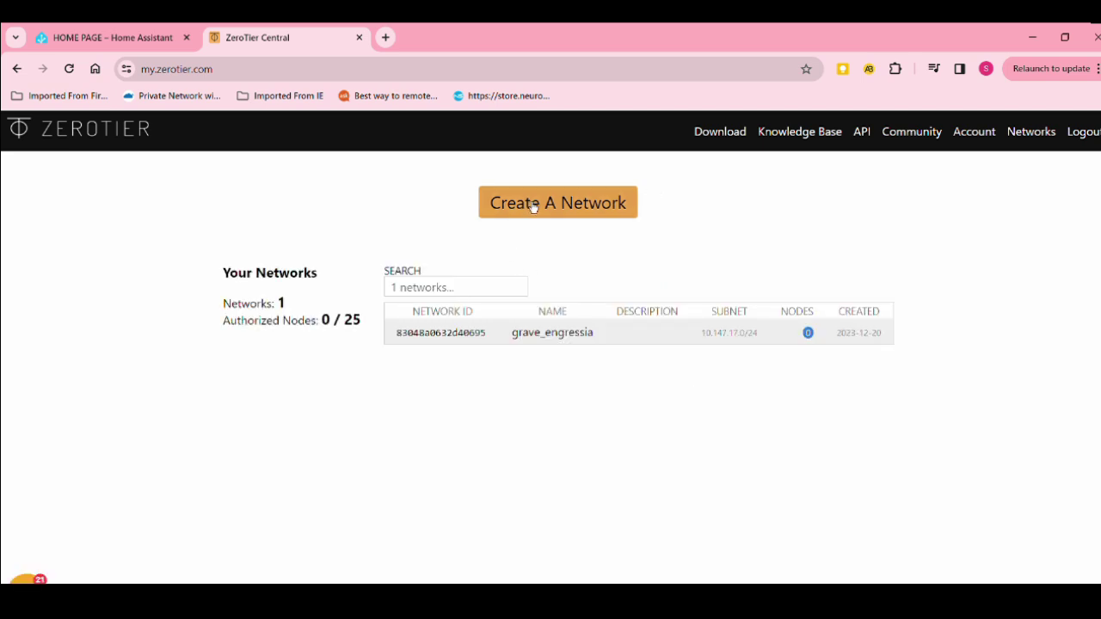
Replace the network name grave_engressia with 'My Home Devices' on its settings page
left_click(546, 346)
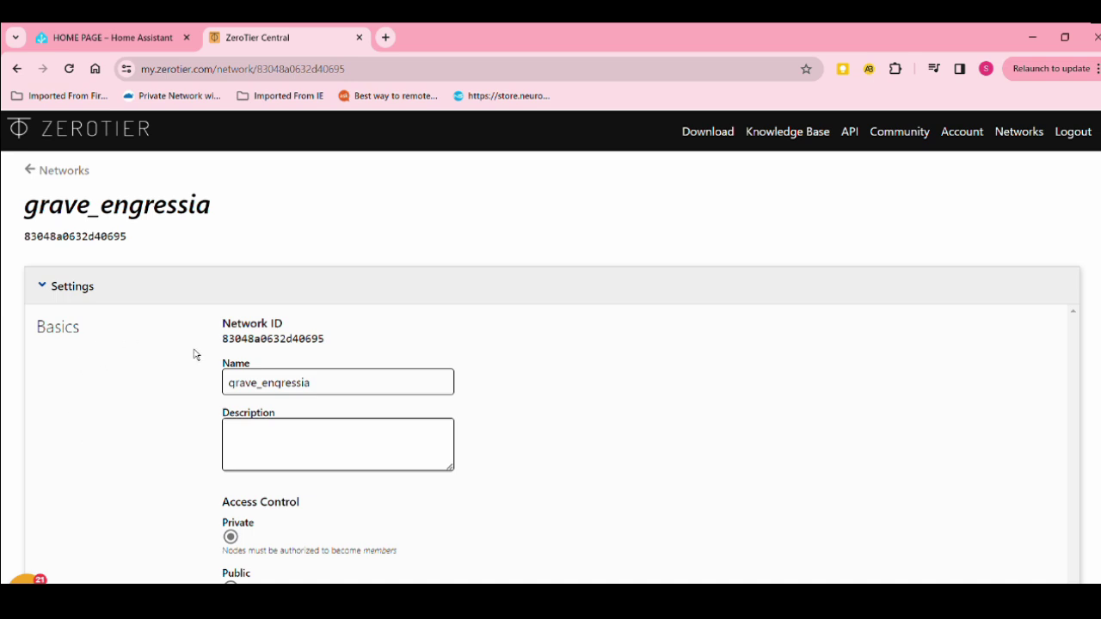
left_click_drag(324, 344, 222, 341)
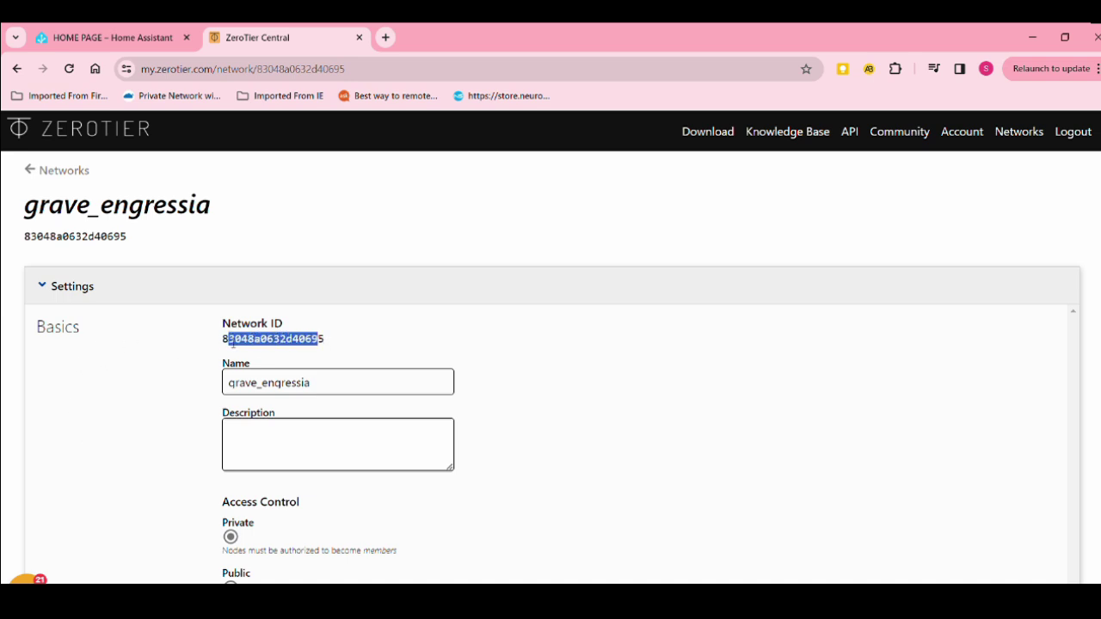
left_click(221, 350)
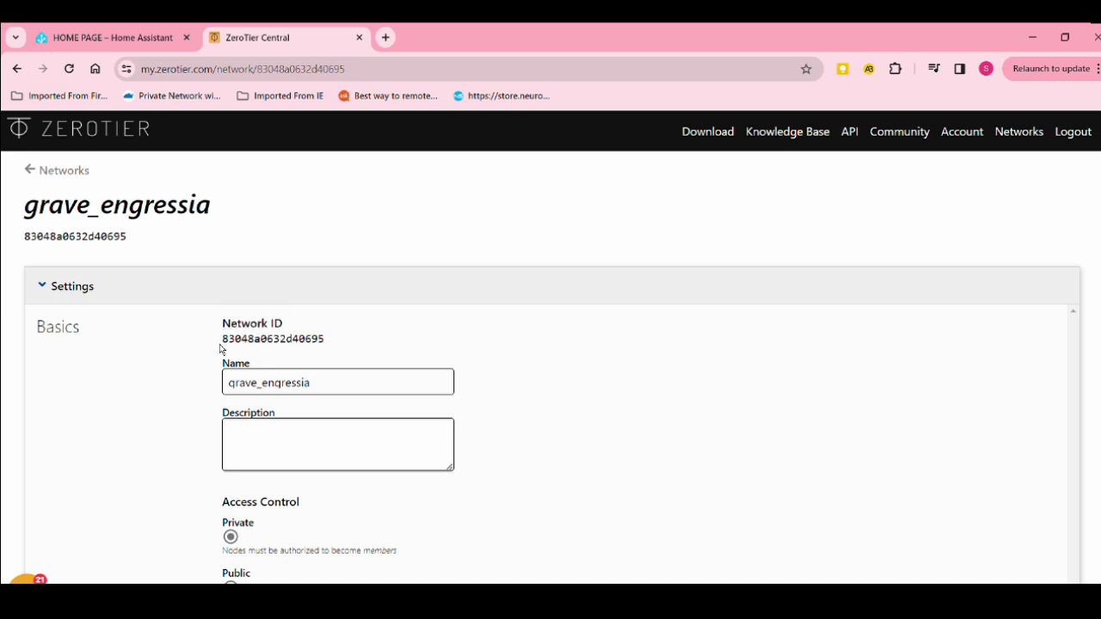
left_click(307, 382)
left_click_drag(374, 387, 206, 399)
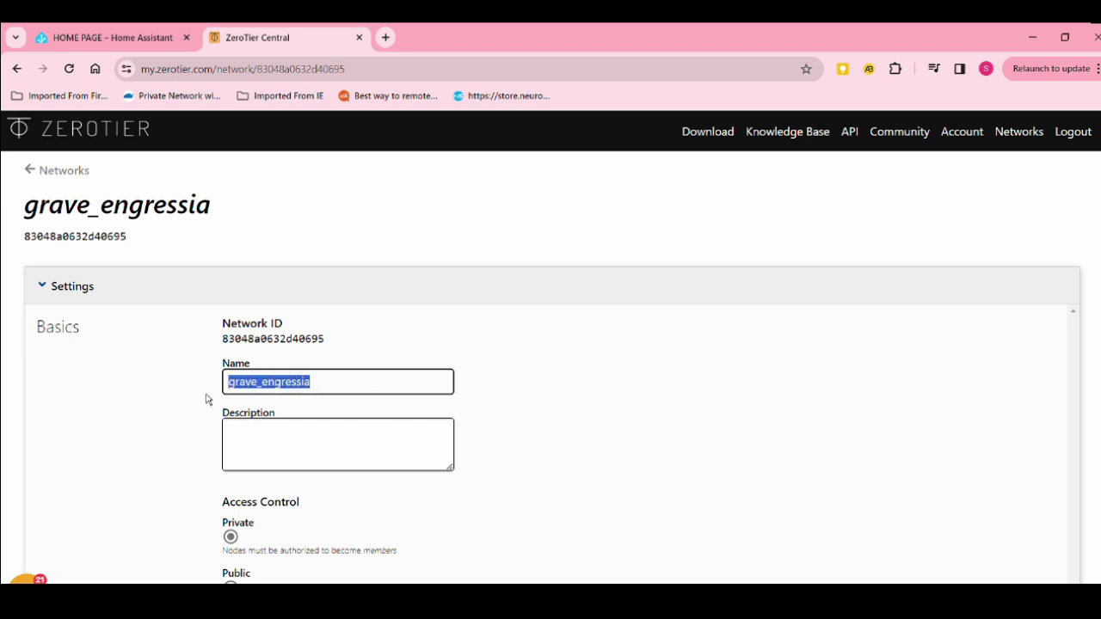
left_click(207, 399)
left_click(249, 393)
double_click(249, 392)
key("BackSpace")
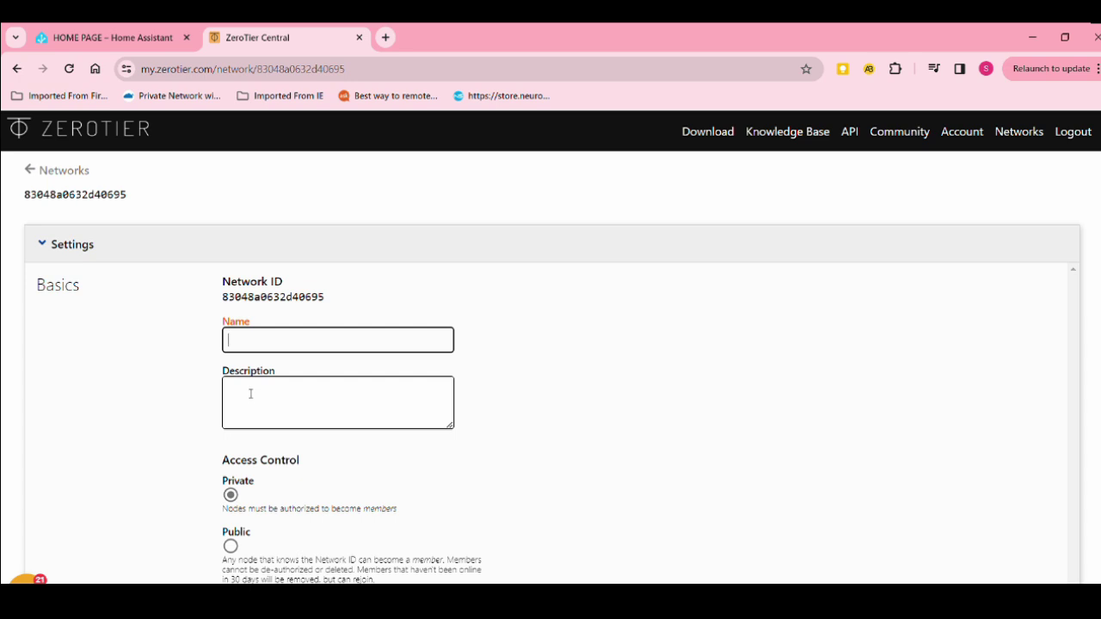
type("My ")
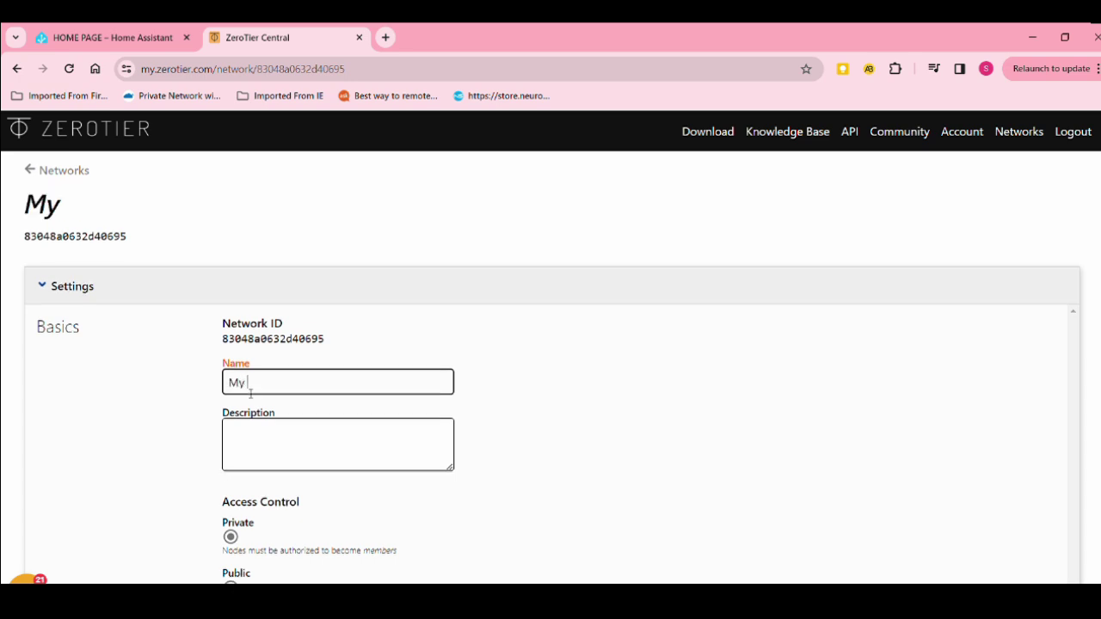
type("Home ")
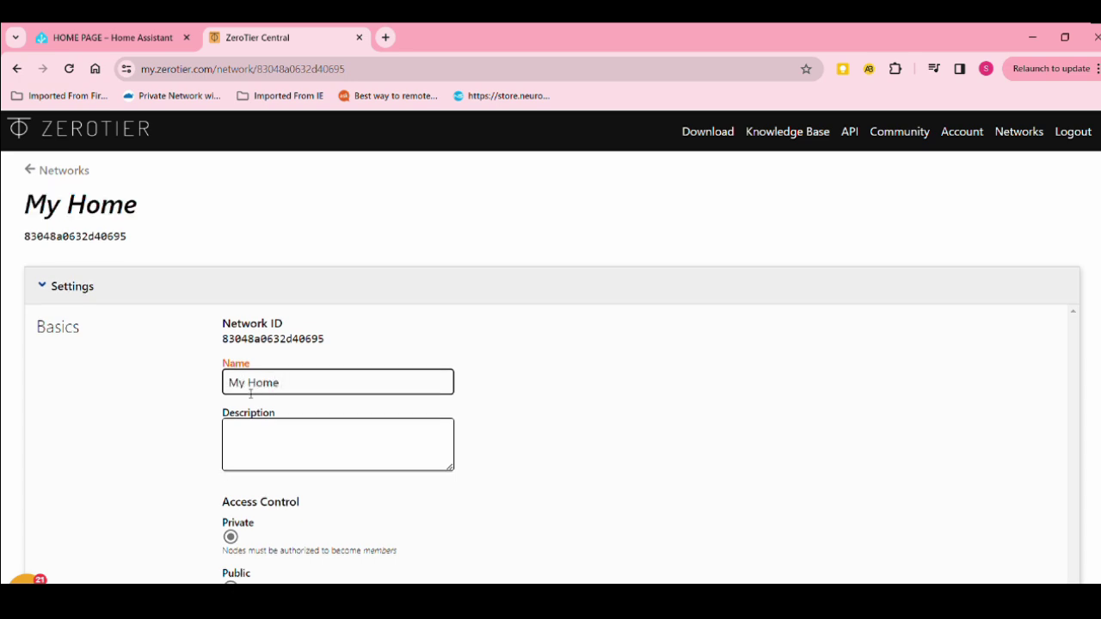
type("Devices")
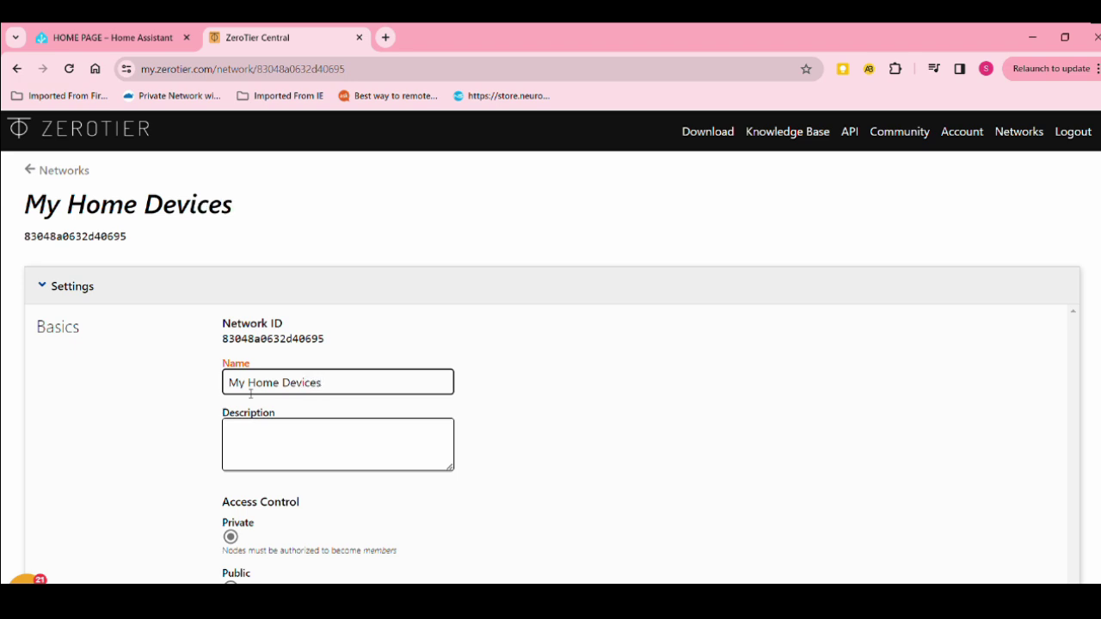
left_click(780, 474)
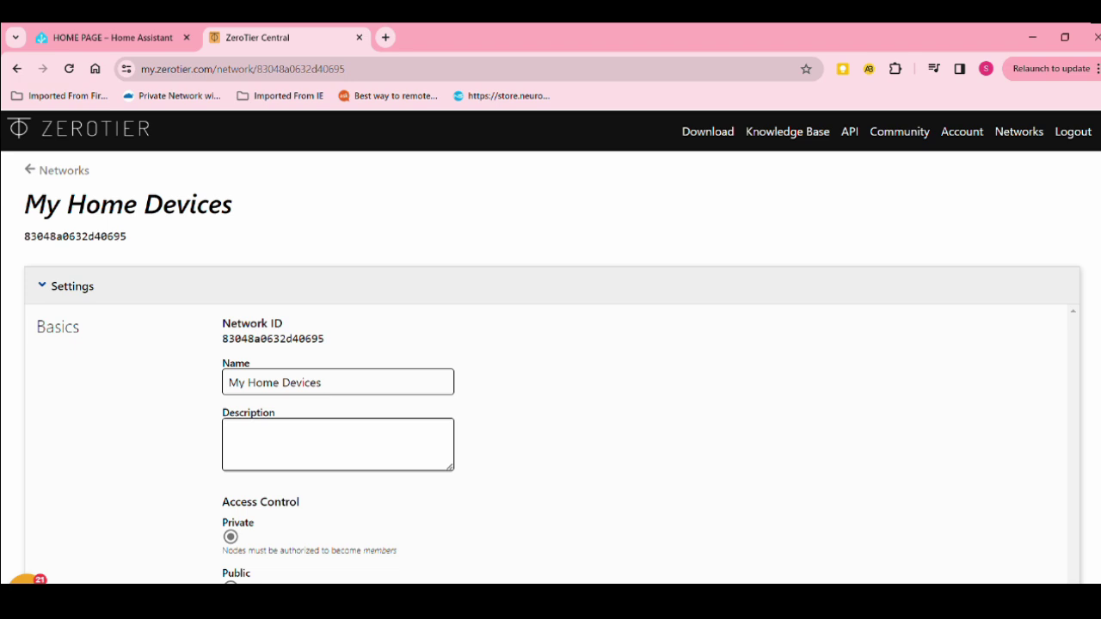
Review the 10.147.17.0/24 route and auto-assign settings, then select network ID 83048a0632d40695
scroll(551, 362, "down", 5)
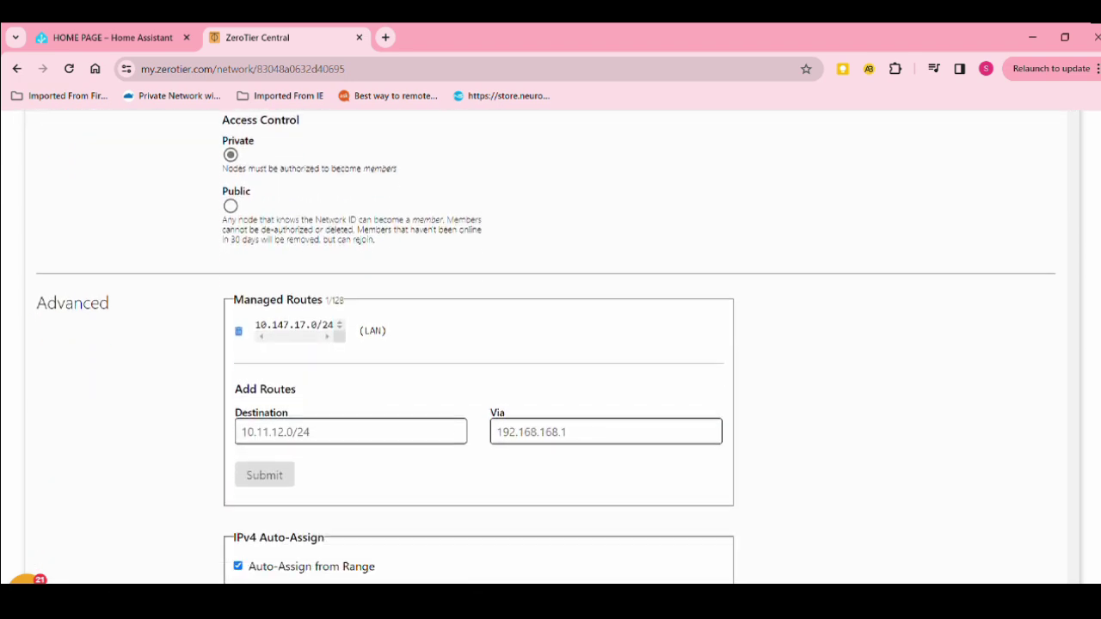
scroll(551, 362, "down", 4)
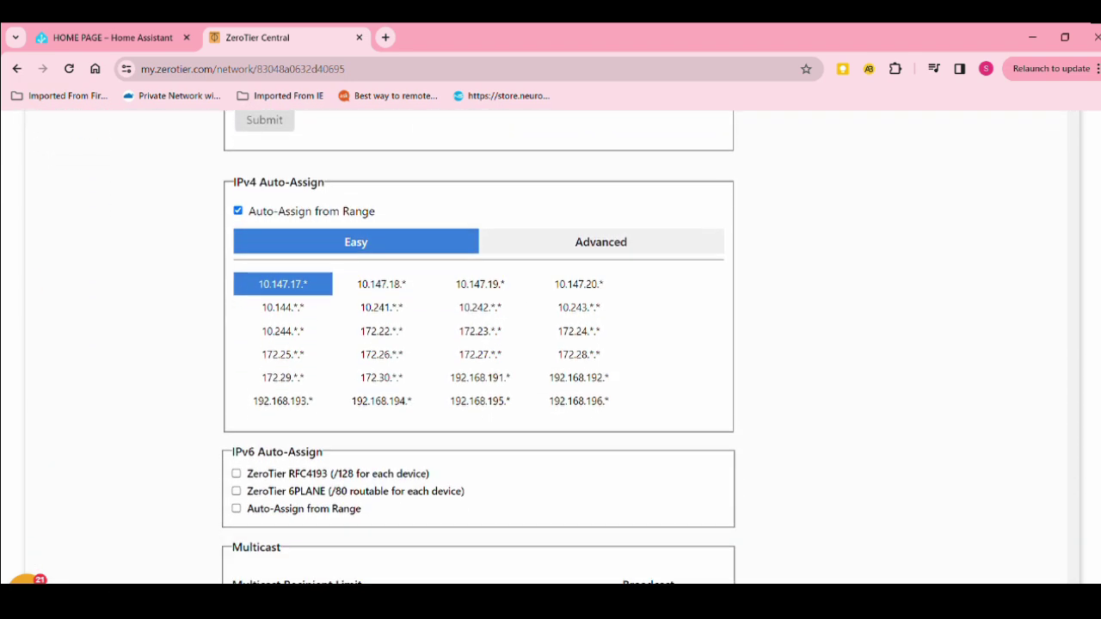
scroll(550, 344, "down", 6)
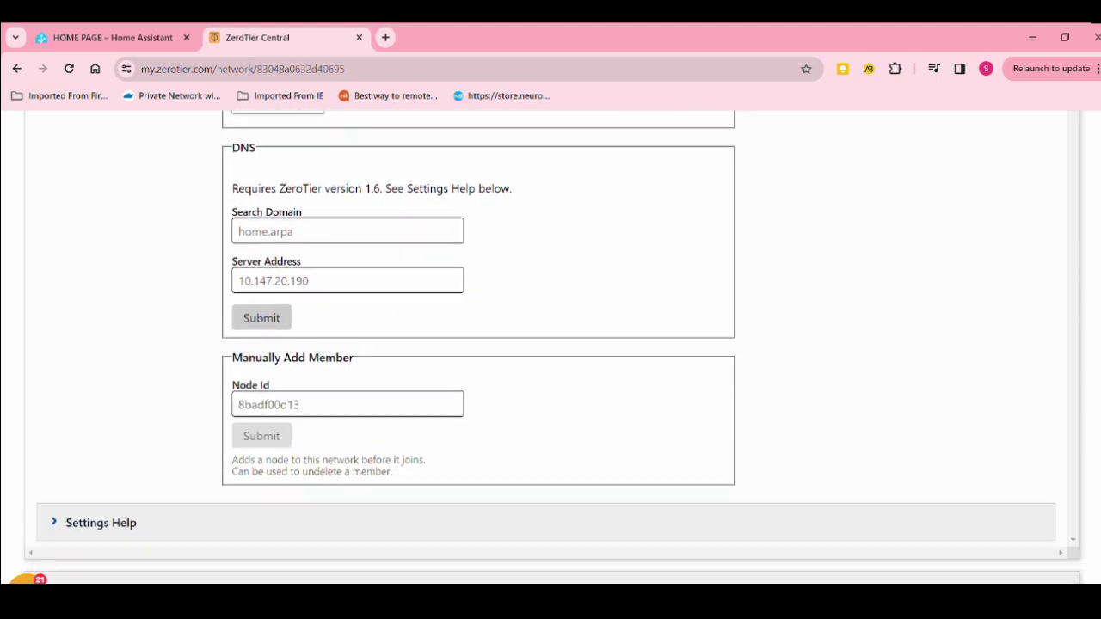
scroll(551, 344, "down", 1)
scroll(550, 344, "up", 7)
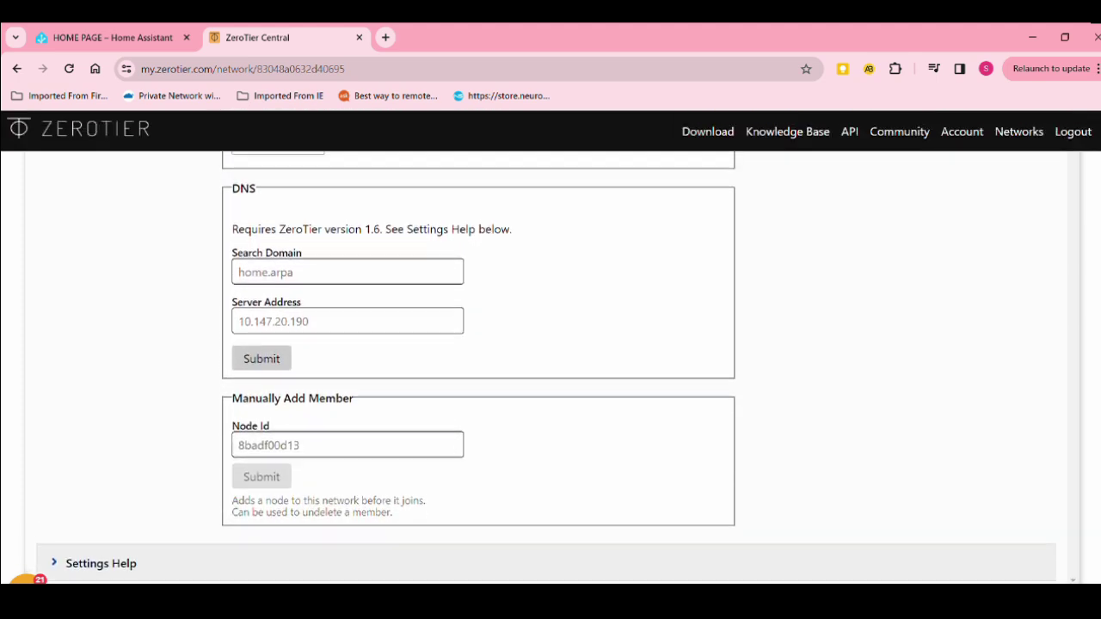
scroll(551, 344, "up", 10)
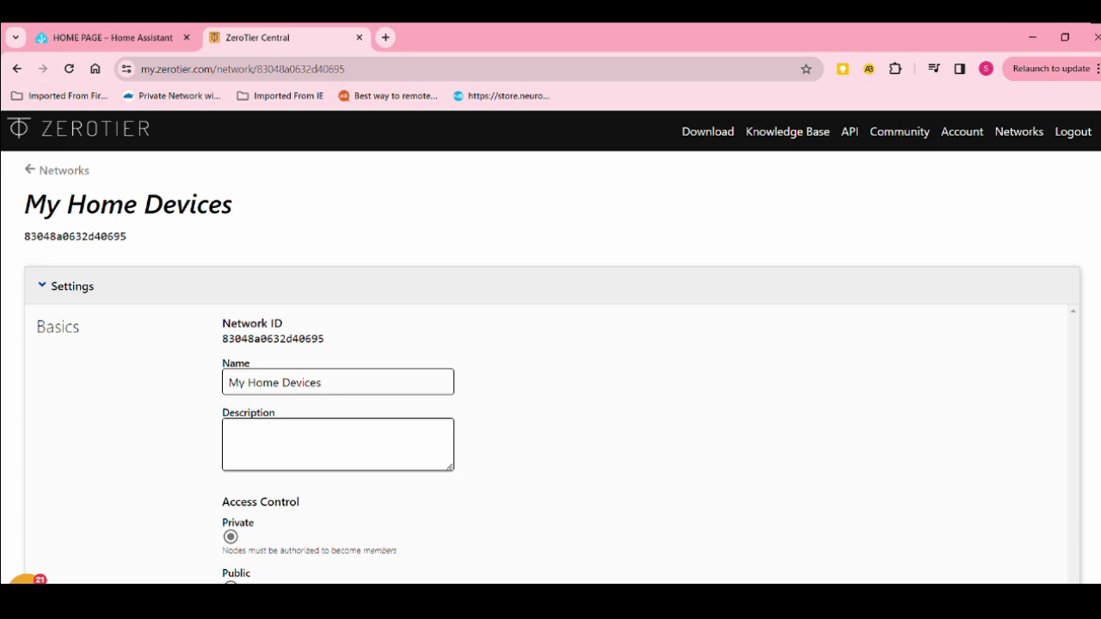
double_click(298, 342)
key("ctrl+c")
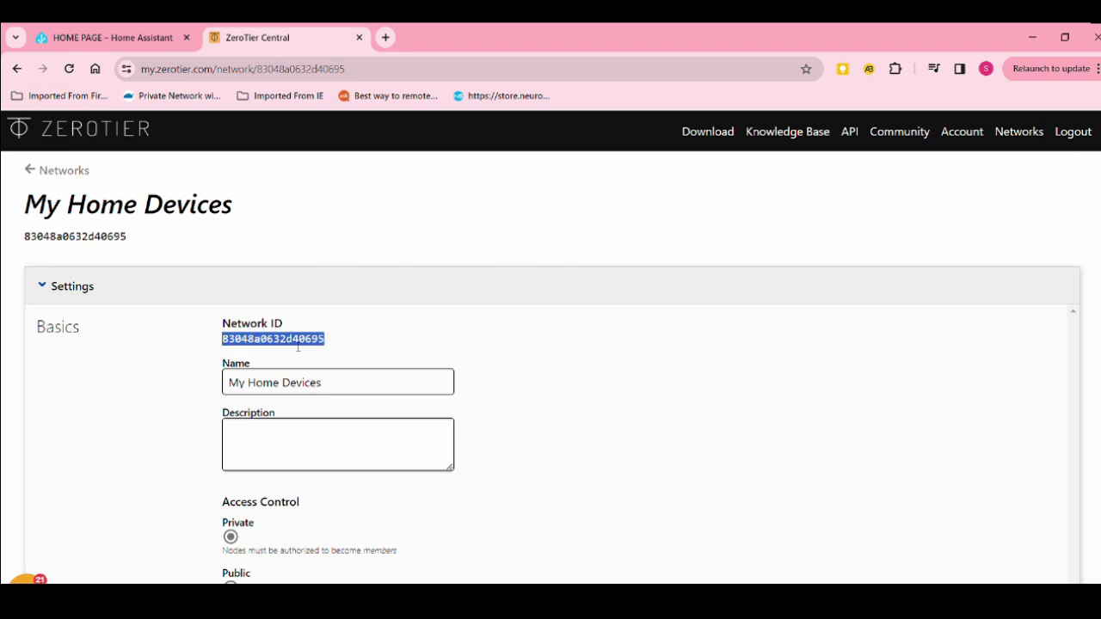
Search the Add-on Store for 'zerotie' and open the ZeroTier One 0.17.3 add-on page
left_click(128, 37)
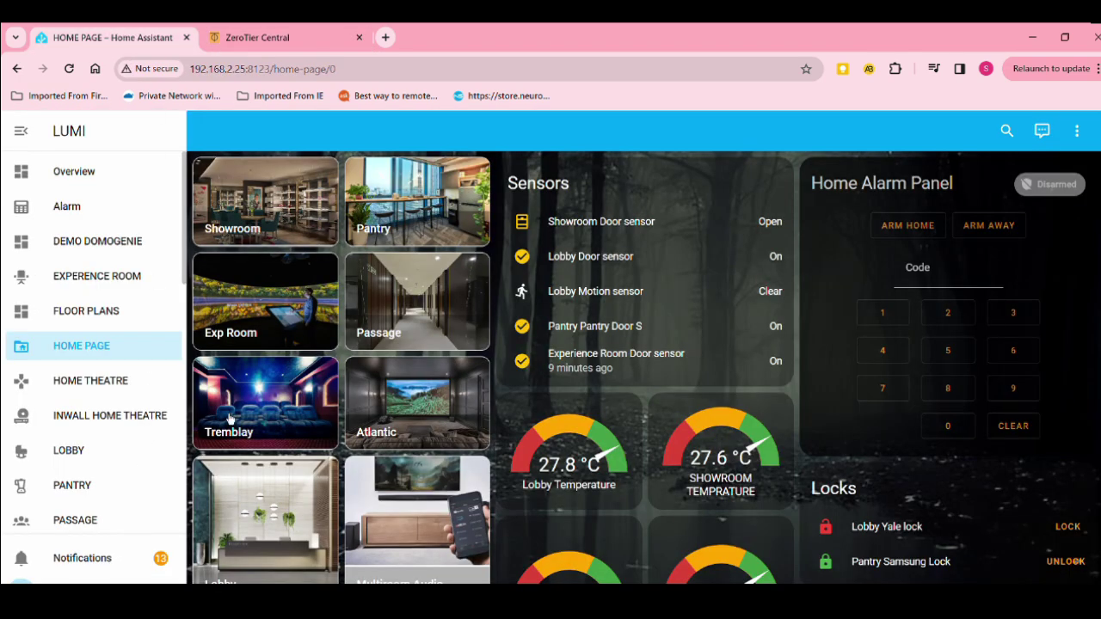
scroll(185, 284, "down", 1)
left_click(78, 593)
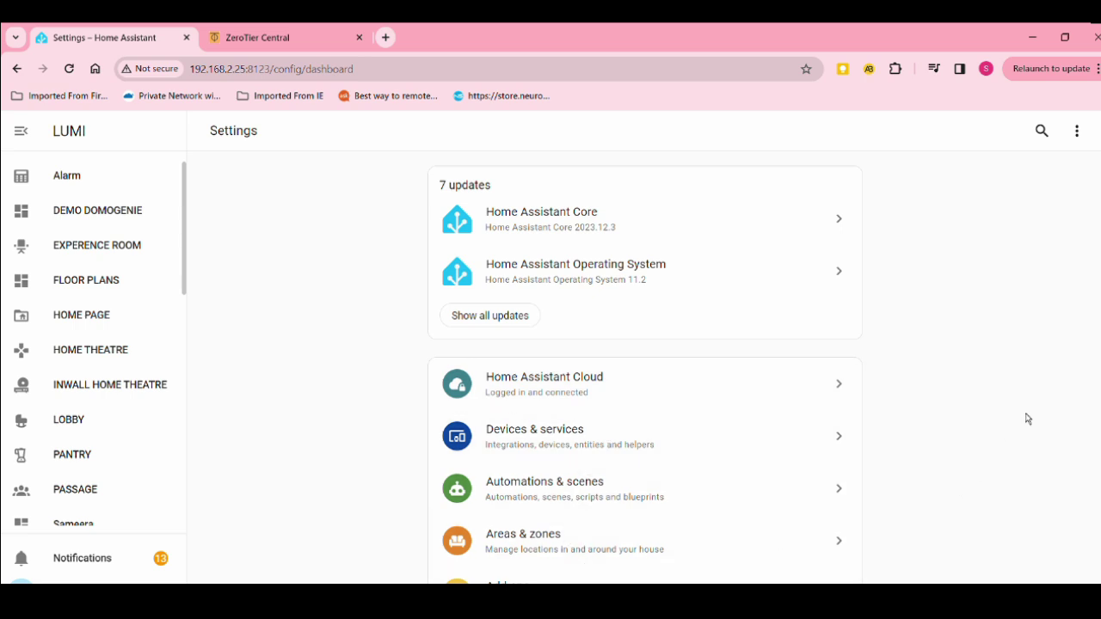
scroll(645, 370, "down", 1)
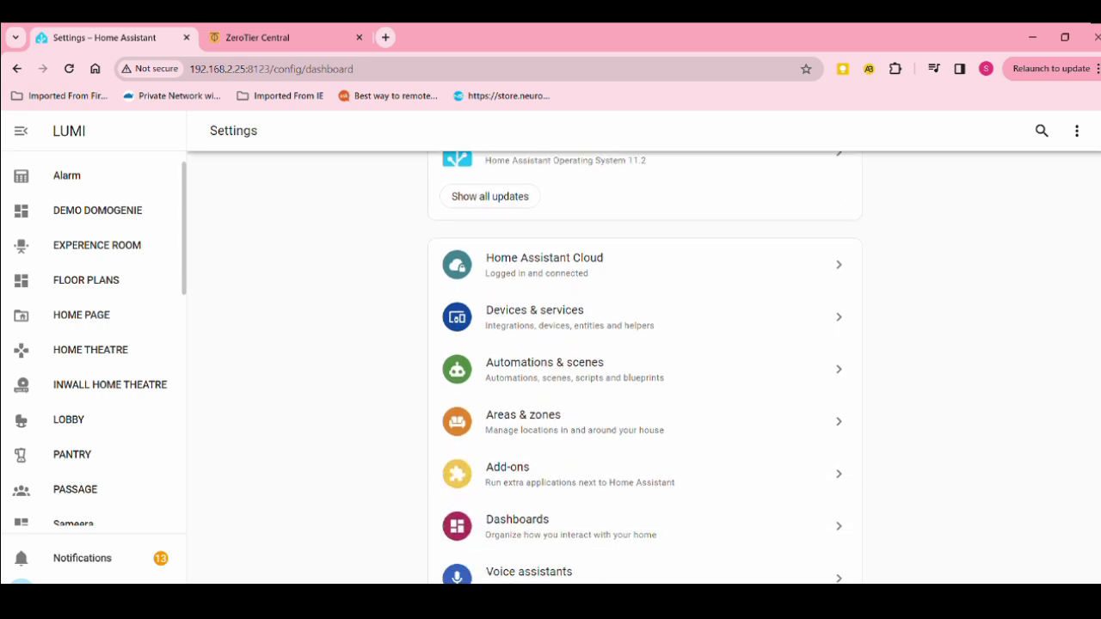
left_click(514, 489)
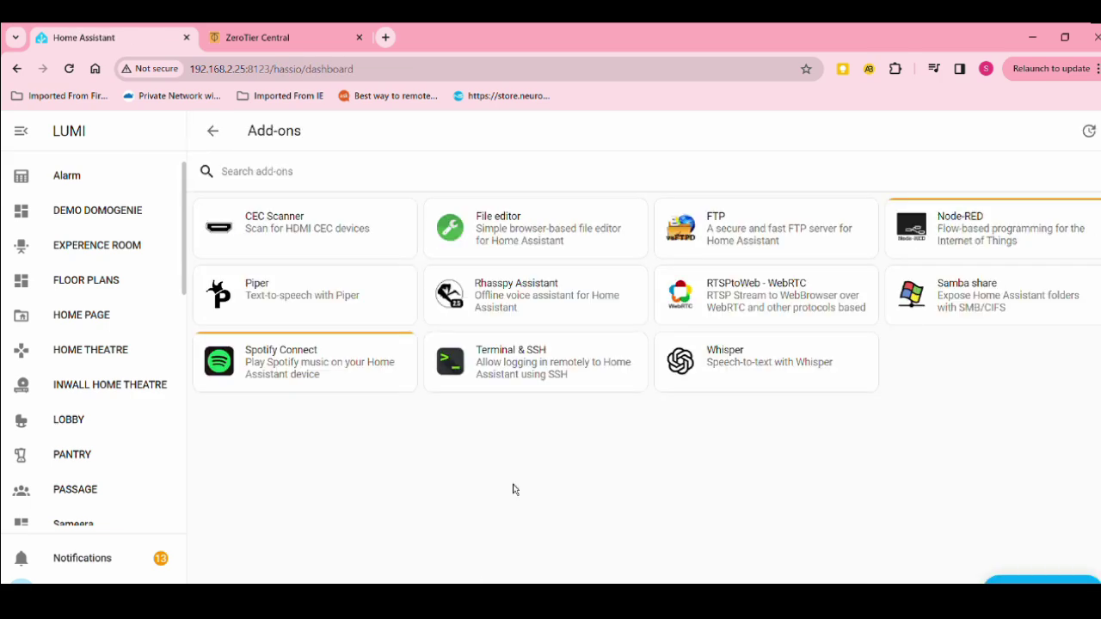
left_click(1037, 580)
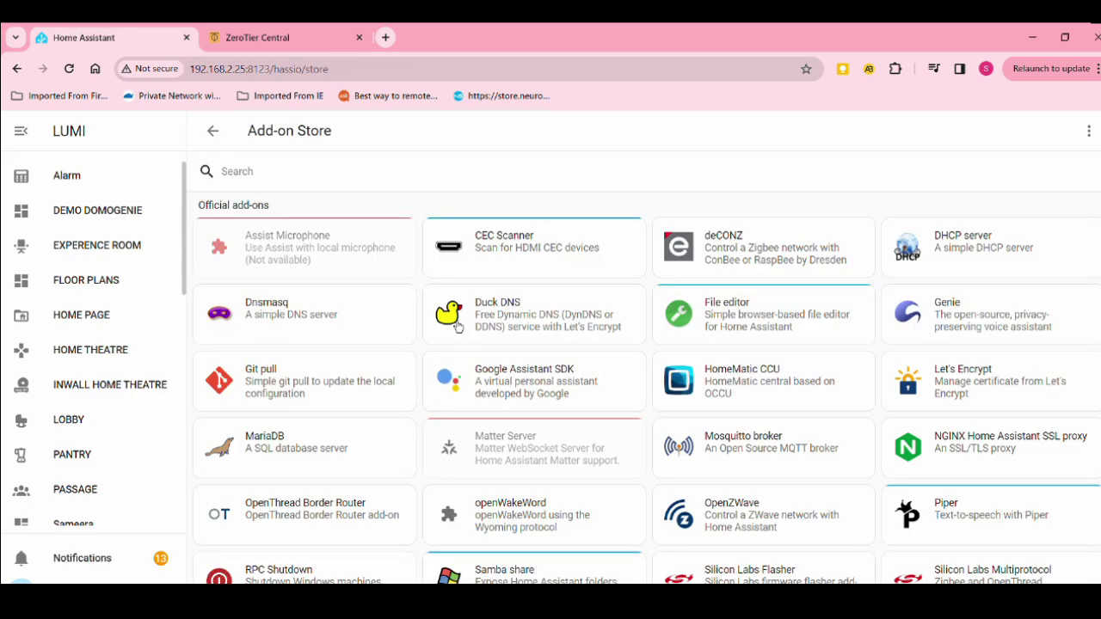
left_click(289, 175)
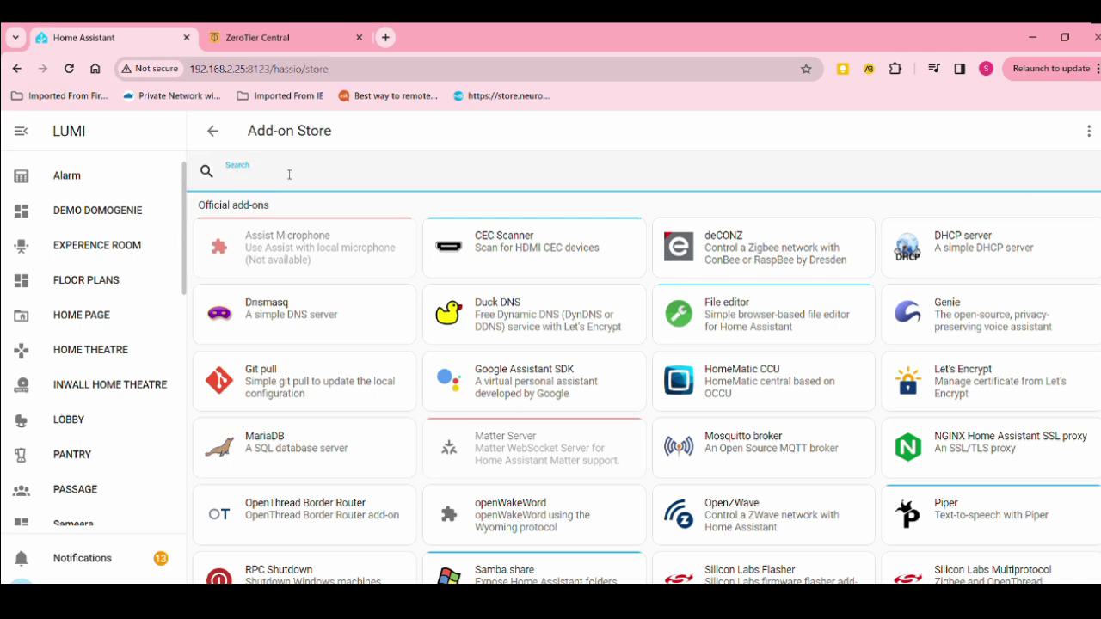
type("zerotie")
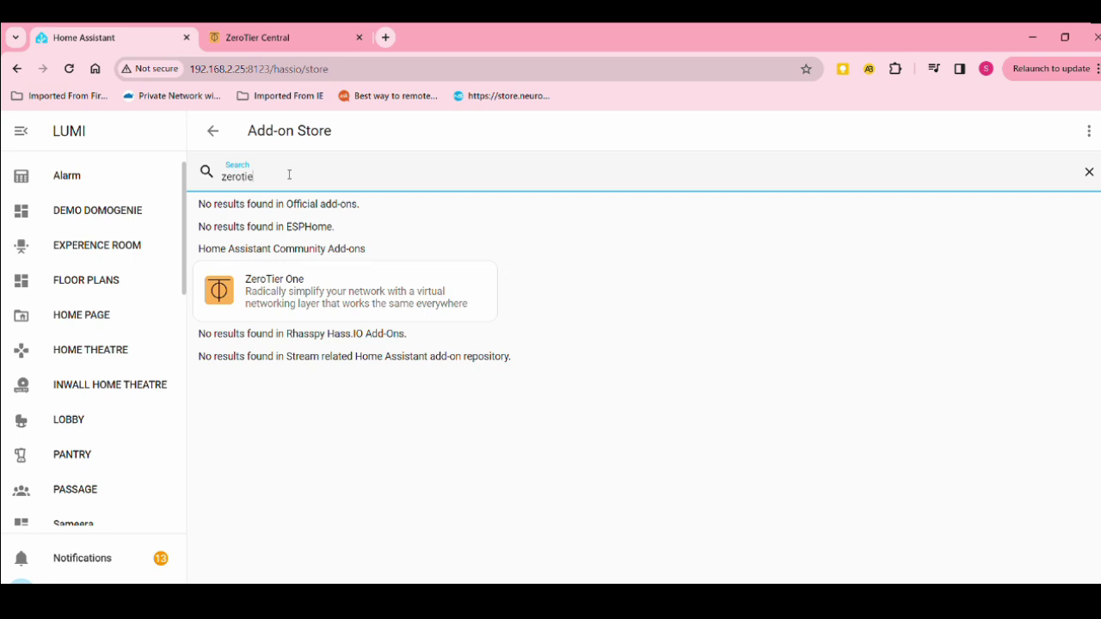
left_click(296, 305)
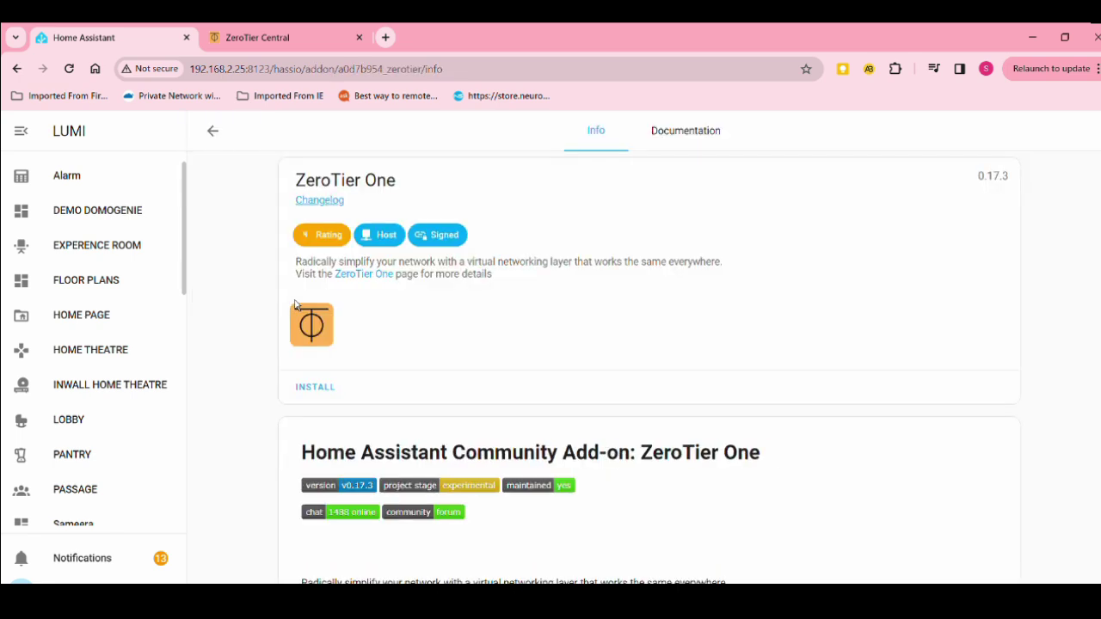
left_click(302, 394)
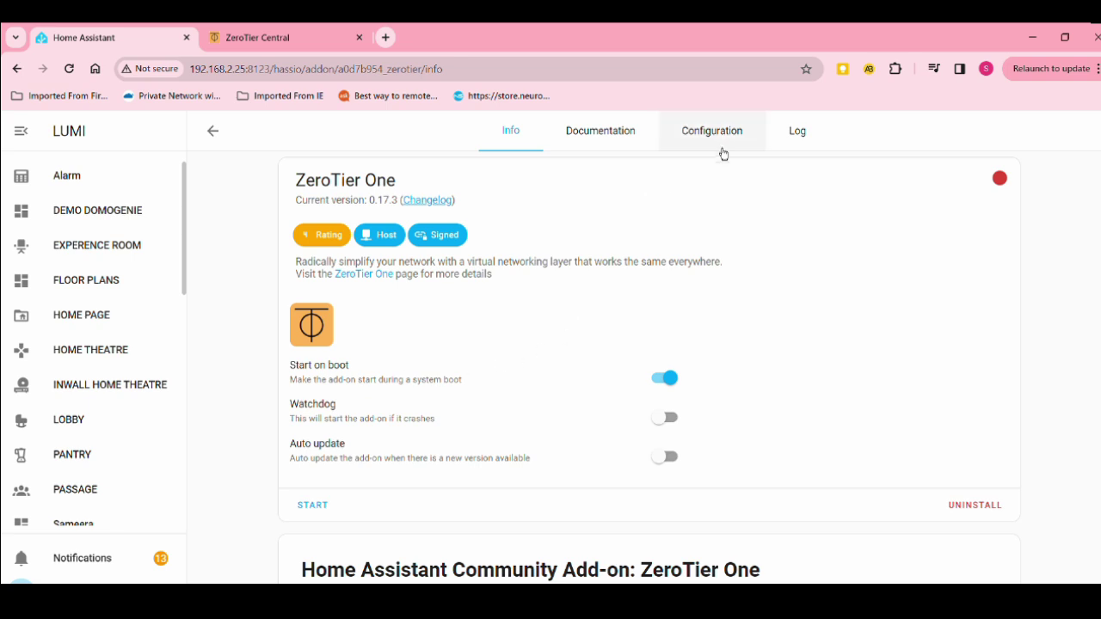
left_click(725, 147)
left_click(609, 259)
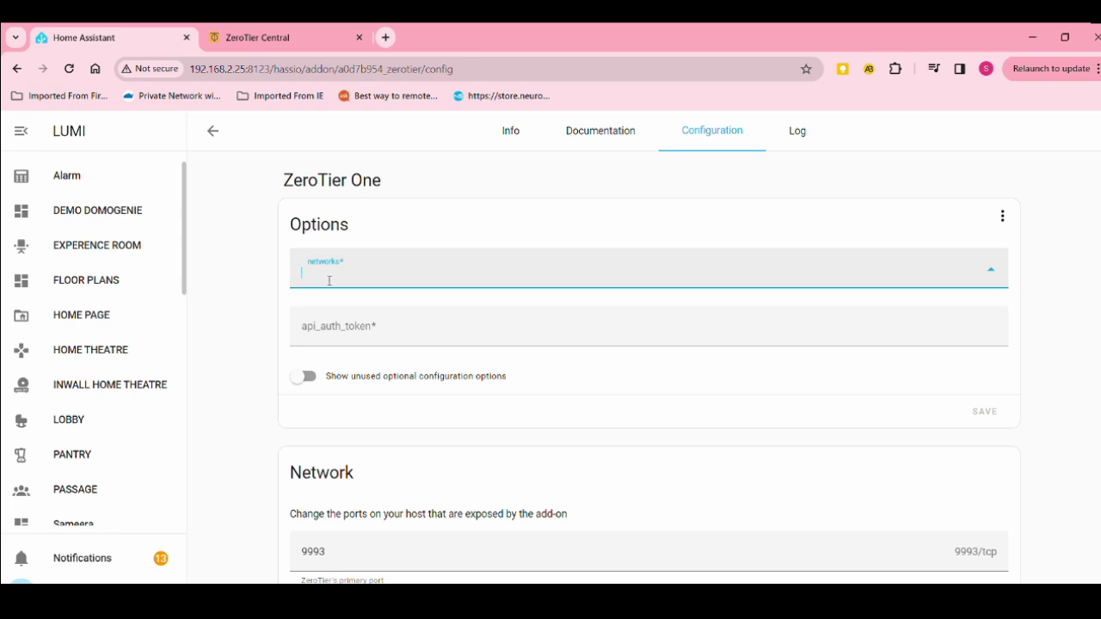
key("ctrl+v")
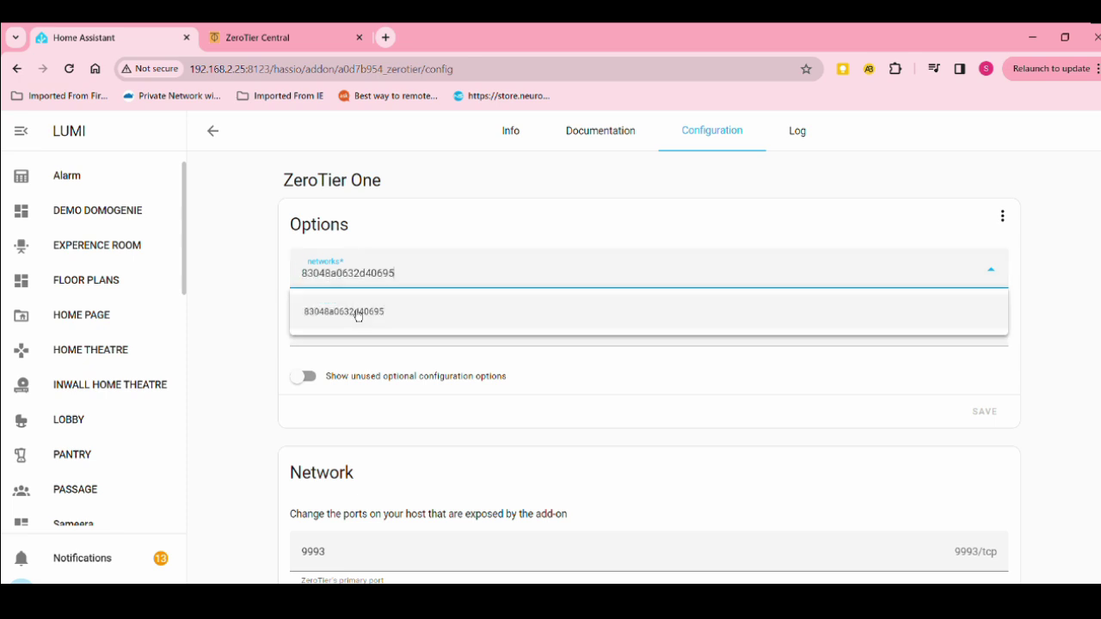
left_click(356, 313)
left_click(988, 448)
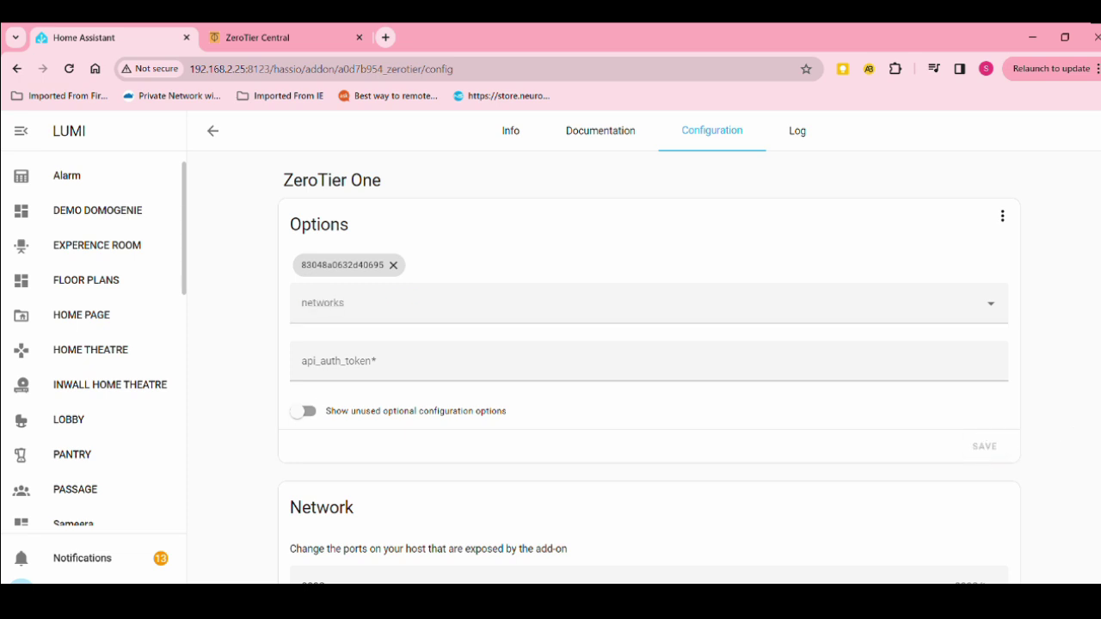
Look through the optional configuration options and log levels without changing anything
scroll(649, 362, "down", 1)
left_click(308, 344)
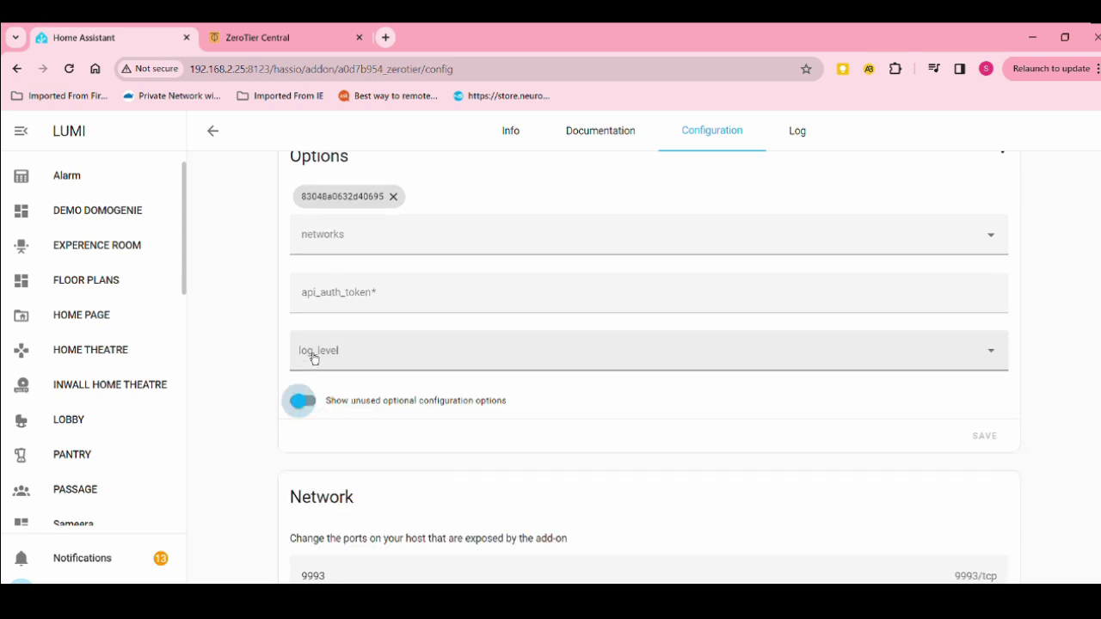
left_click(433, 363)
left_click(433, 363)
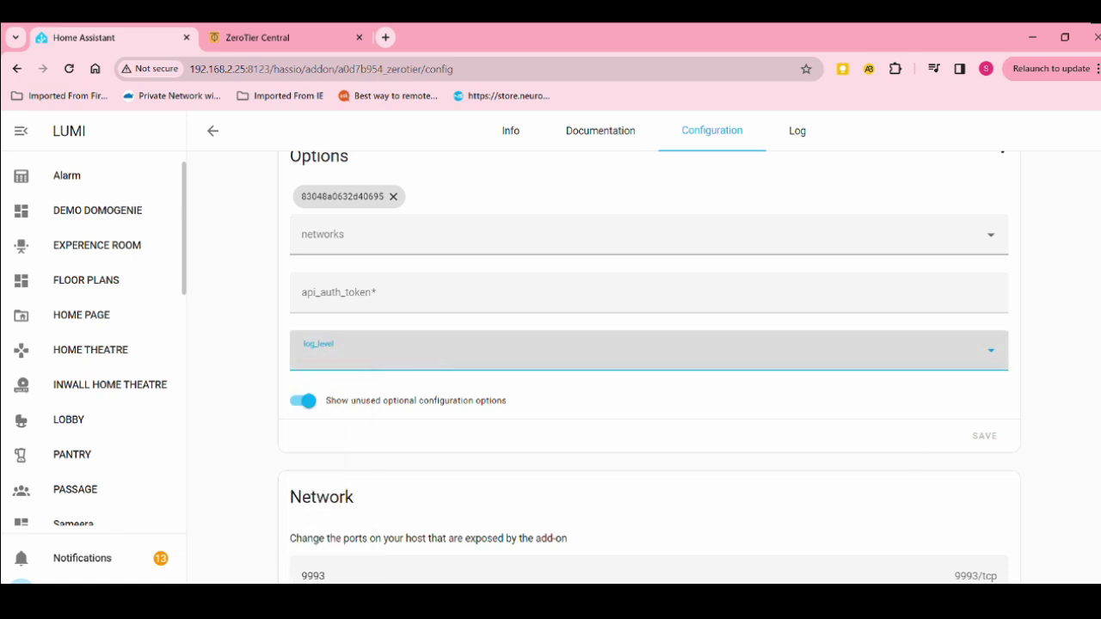
left_click(297, 406)
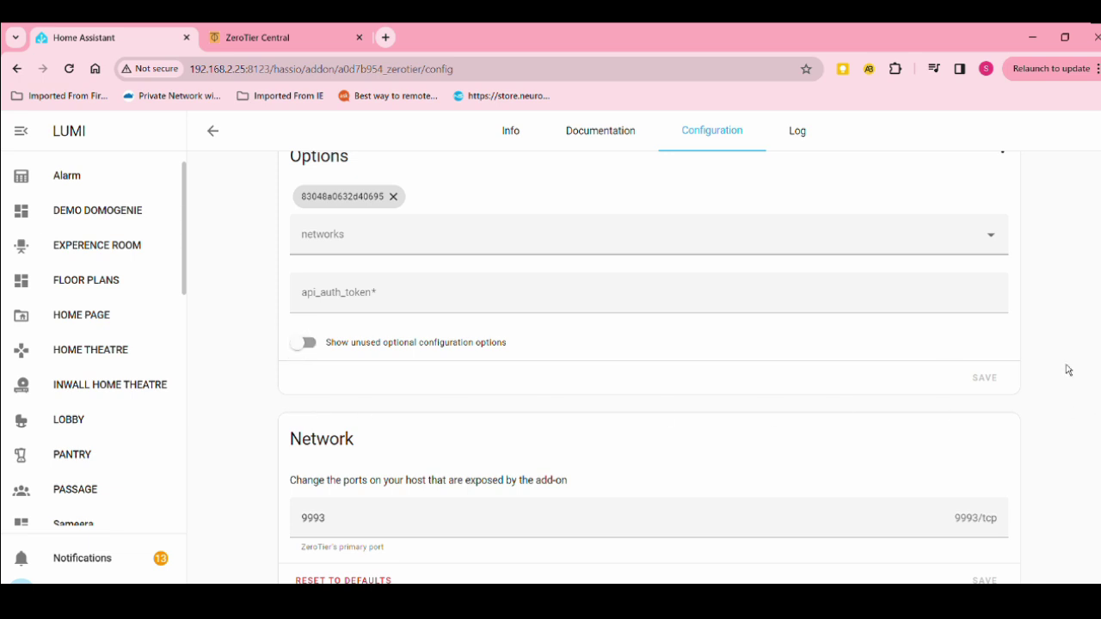
Start the ZeroTier One add-on from its Info page
left_click(530, 147)
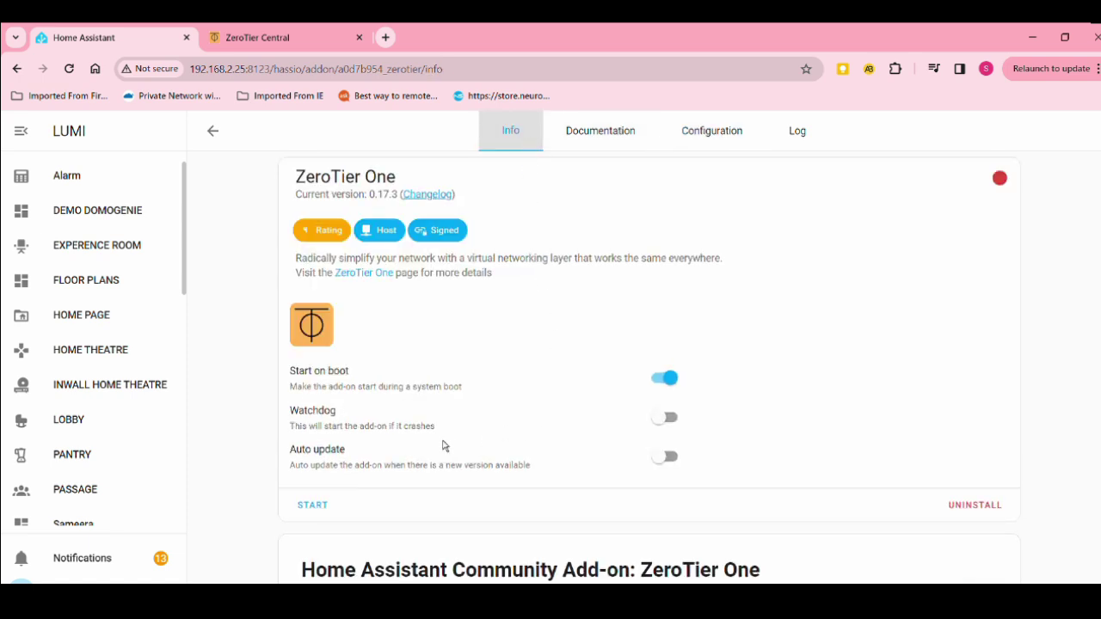
left_click(315, 510)
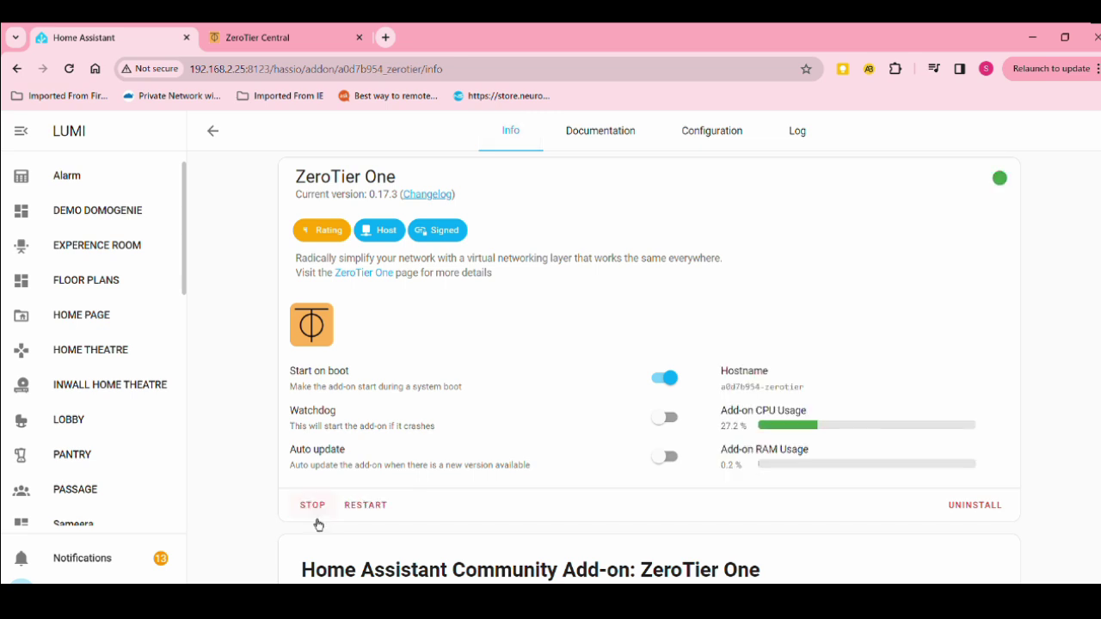
Reload the My Home Devices network page and scroll down to the one unauthorized member
left_click(276, 36)
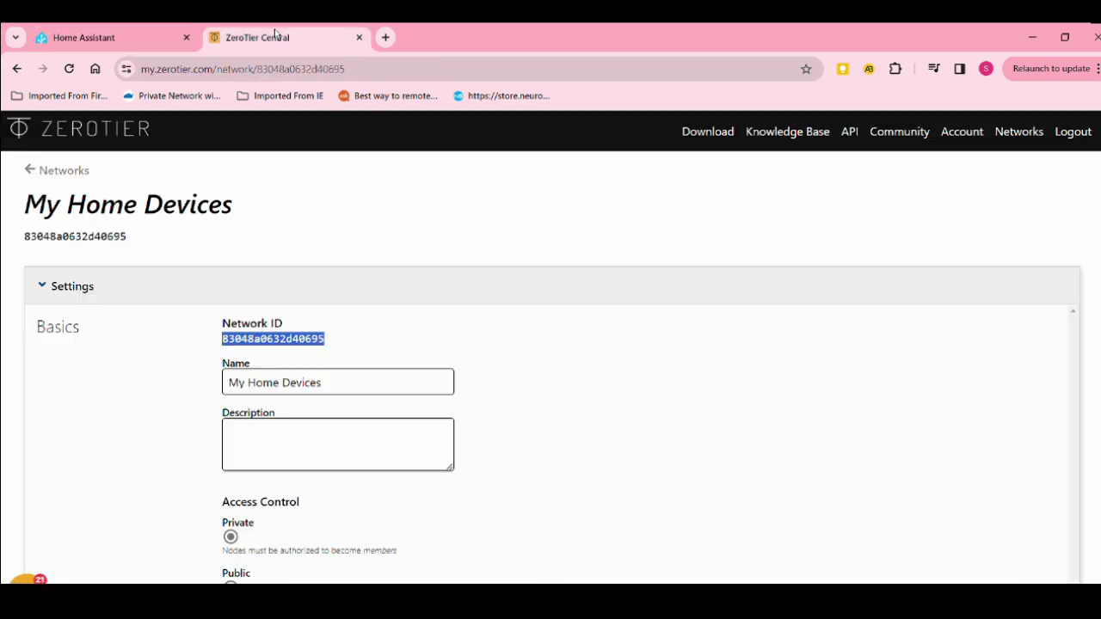
left_click(639, 418)
left_click(70, 72)
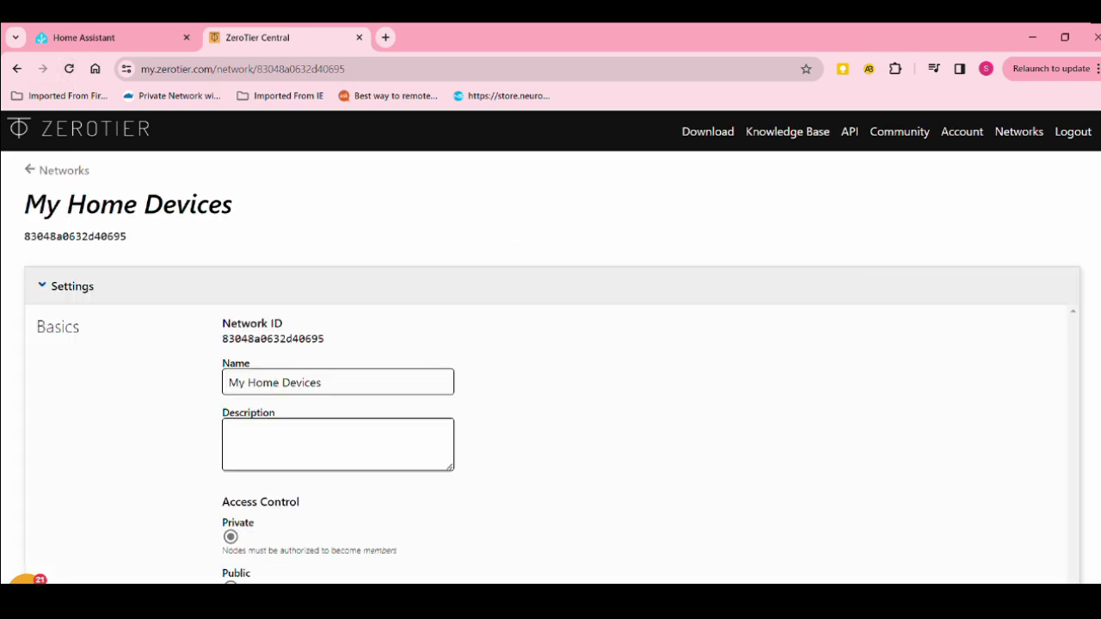
scroll(1020, 272, "down", 4)
scroll(551, 344, "down", 2)
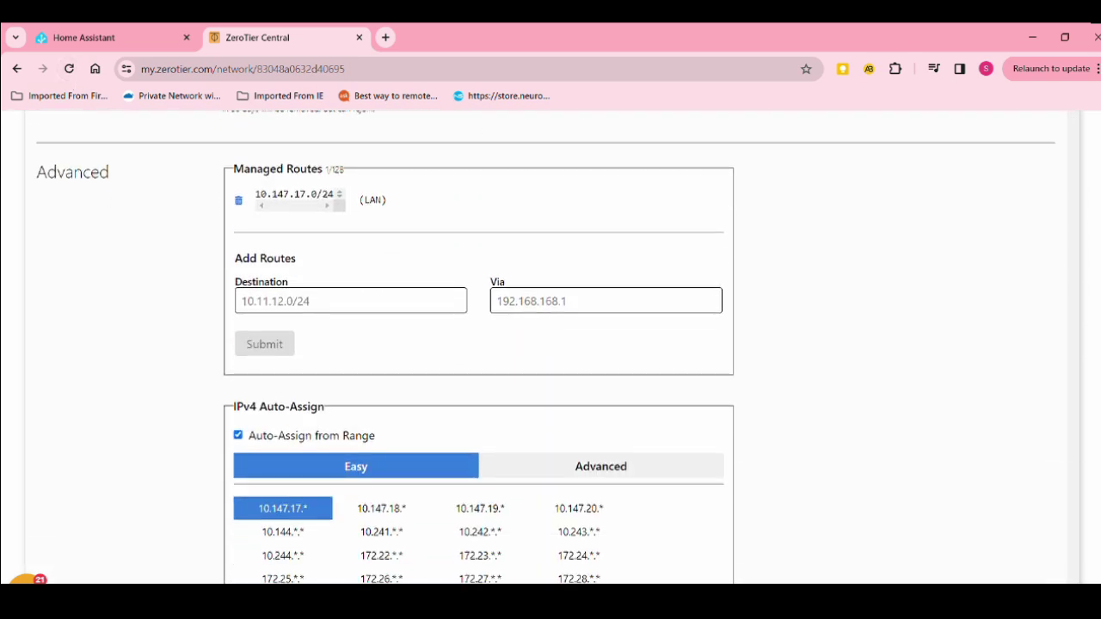
scroll(551, 344, "down", 7)
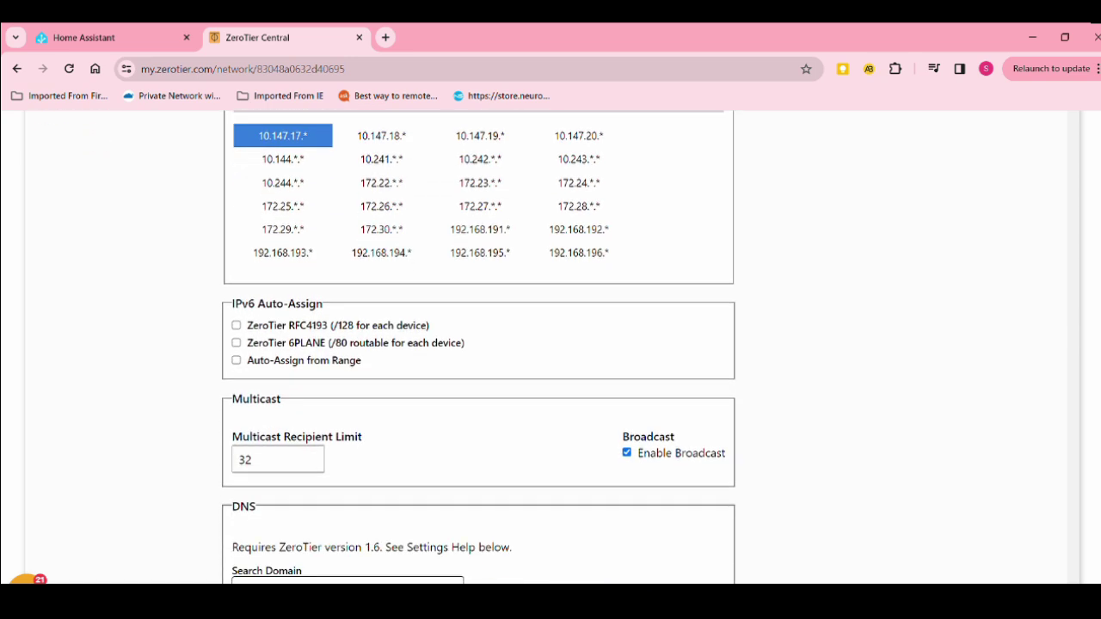
scroll(551, 345, "down", 3)
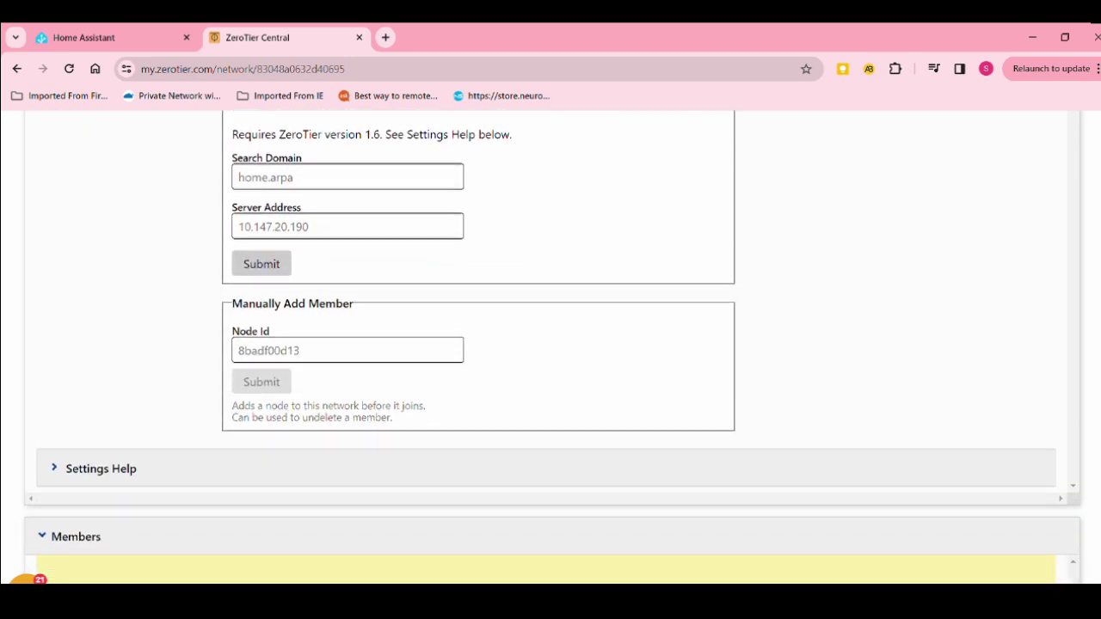
scroll(551, 345, "down", 1)
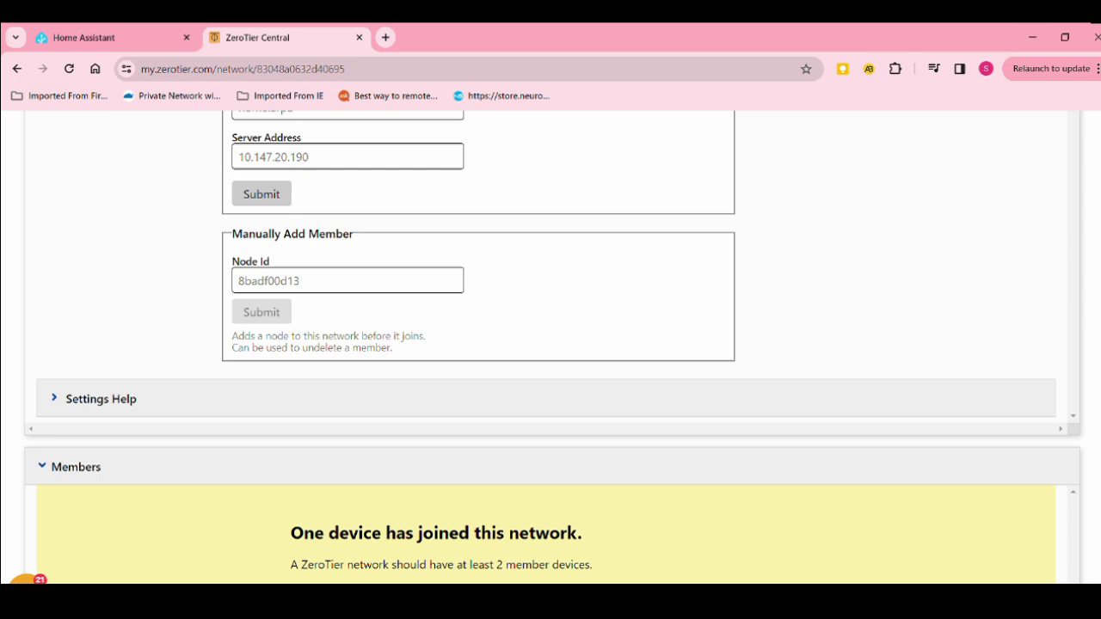
scroll(550, 344, "down", 3)
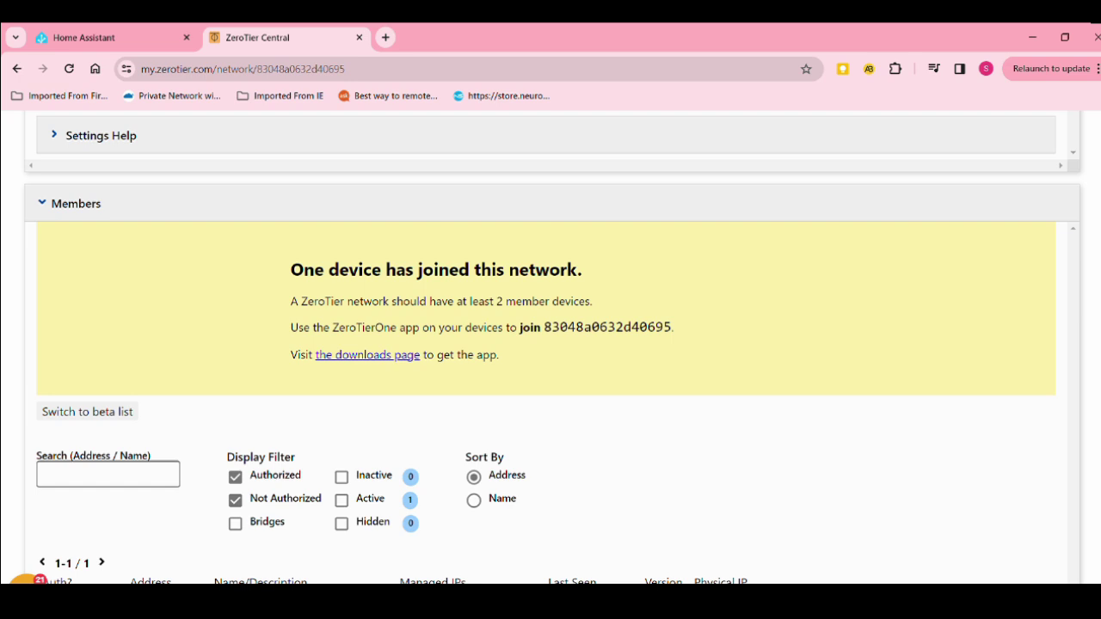
left_click_drag(392, 301, 573, 303)
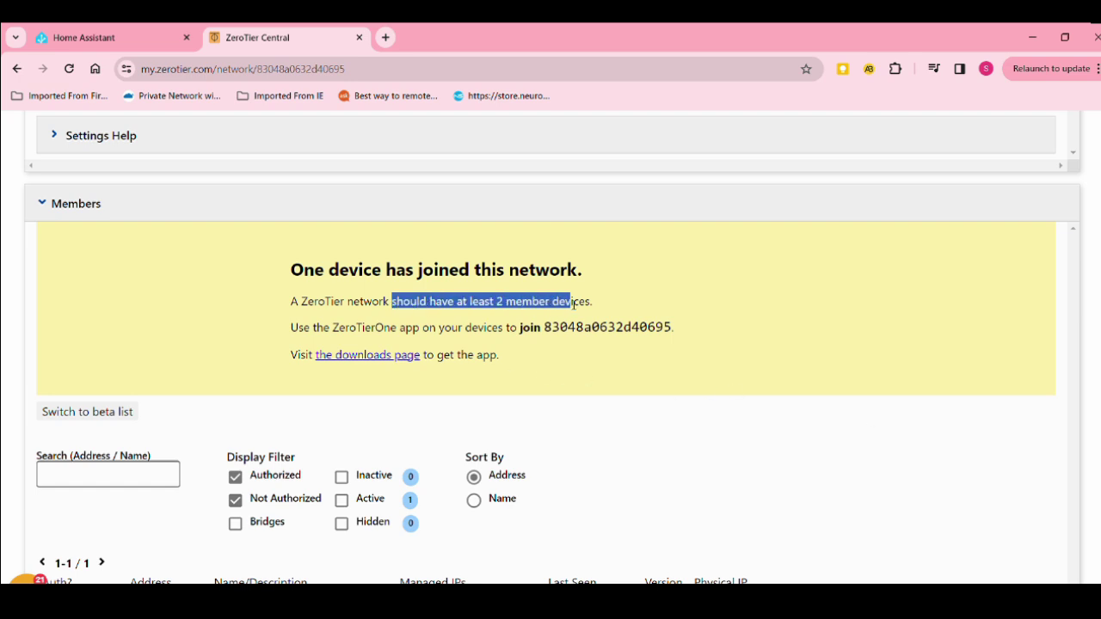
left_click(612, 311)
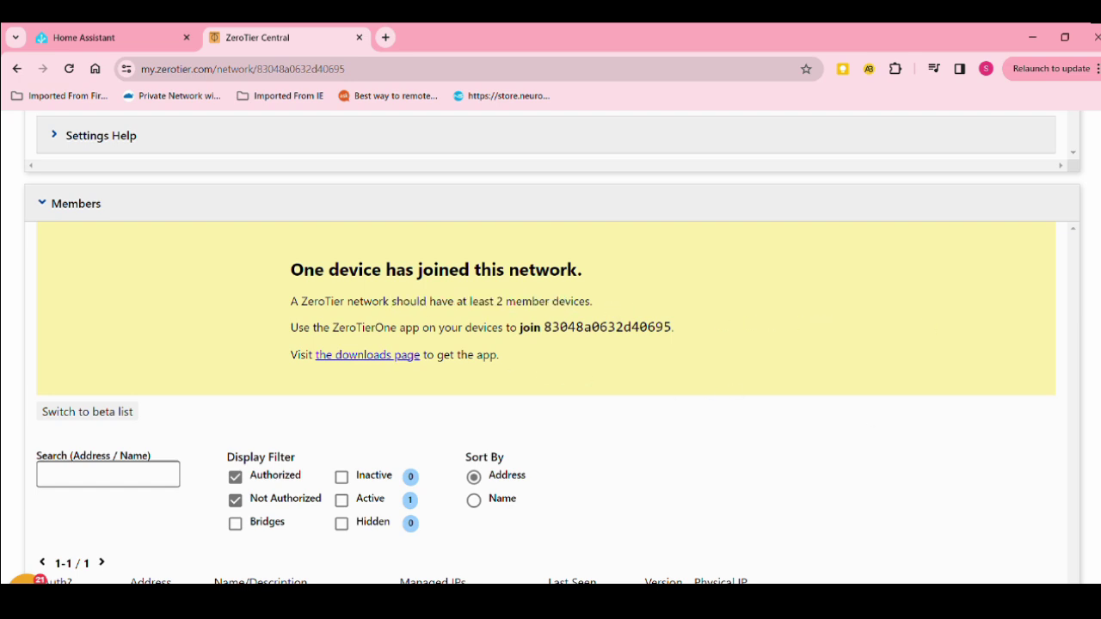
scroll(550, 344, "down", 2)
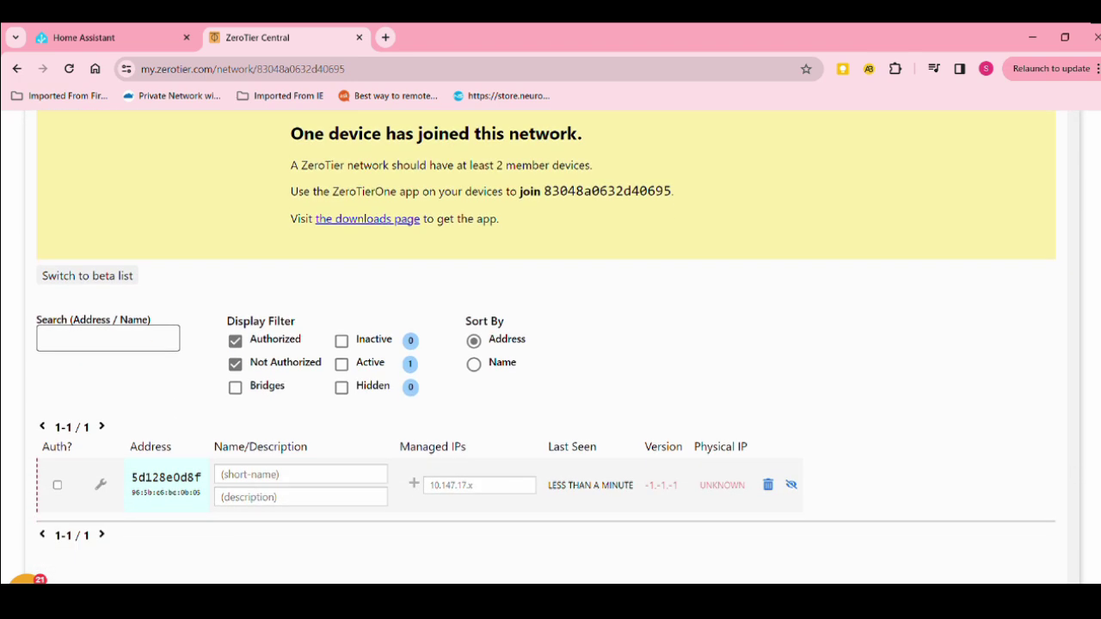
Authorize member 5d128e0d8f and name it 'Aumation Processor', giving it IP 10.147.17.176
left_click(59, 487)
left_click(455, 488)
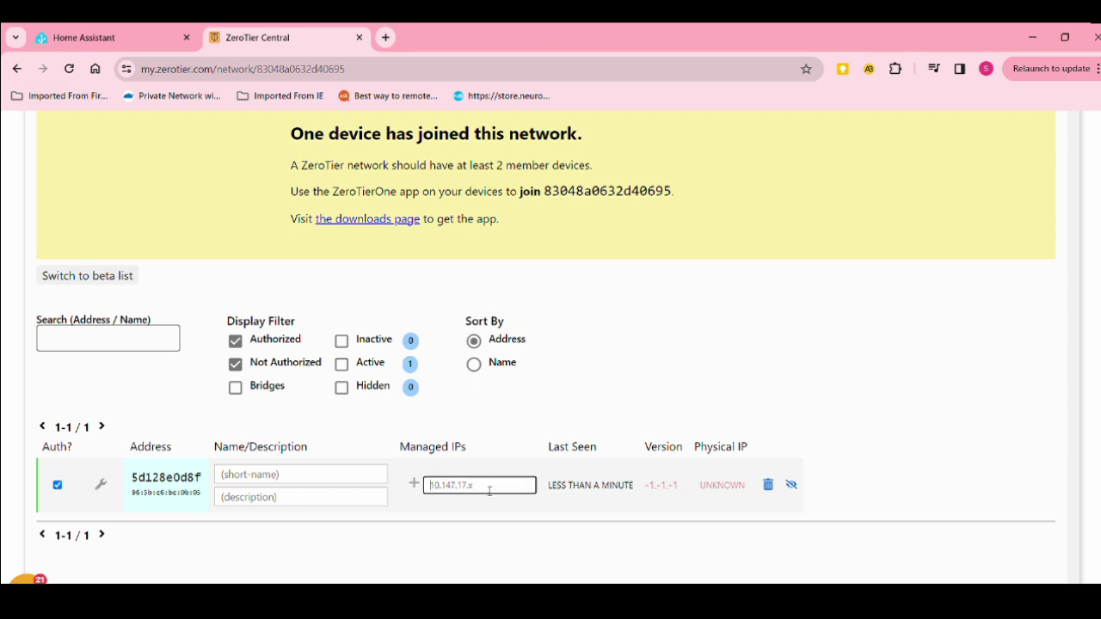
left_click(310, 485)
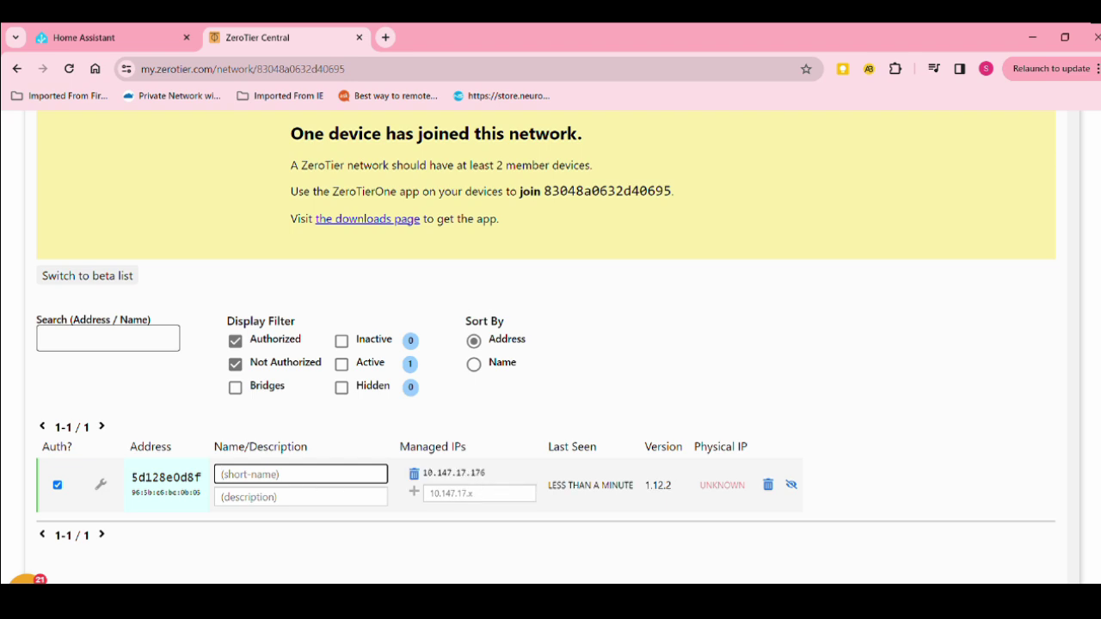
type("Aumation")
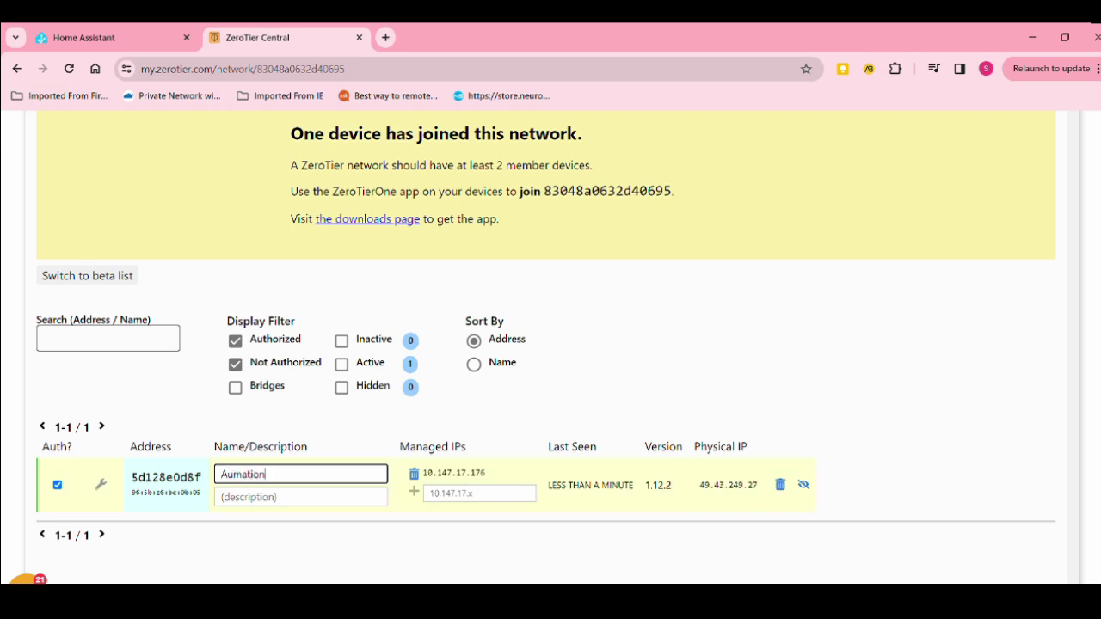
type(" Pr")
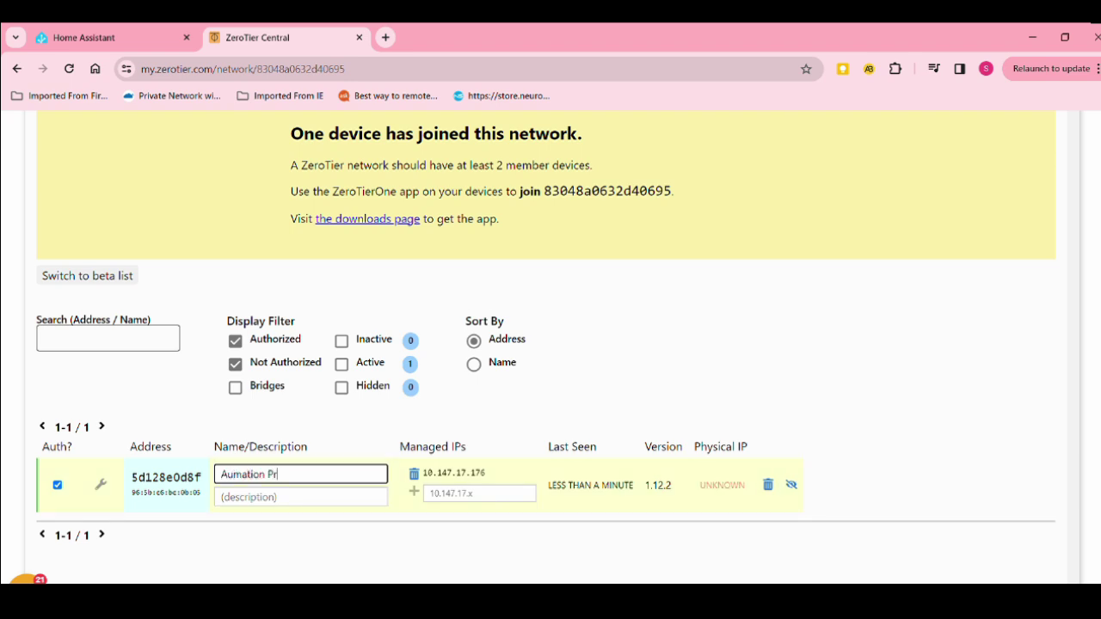
type("ocessor")
left_click(900, 405)
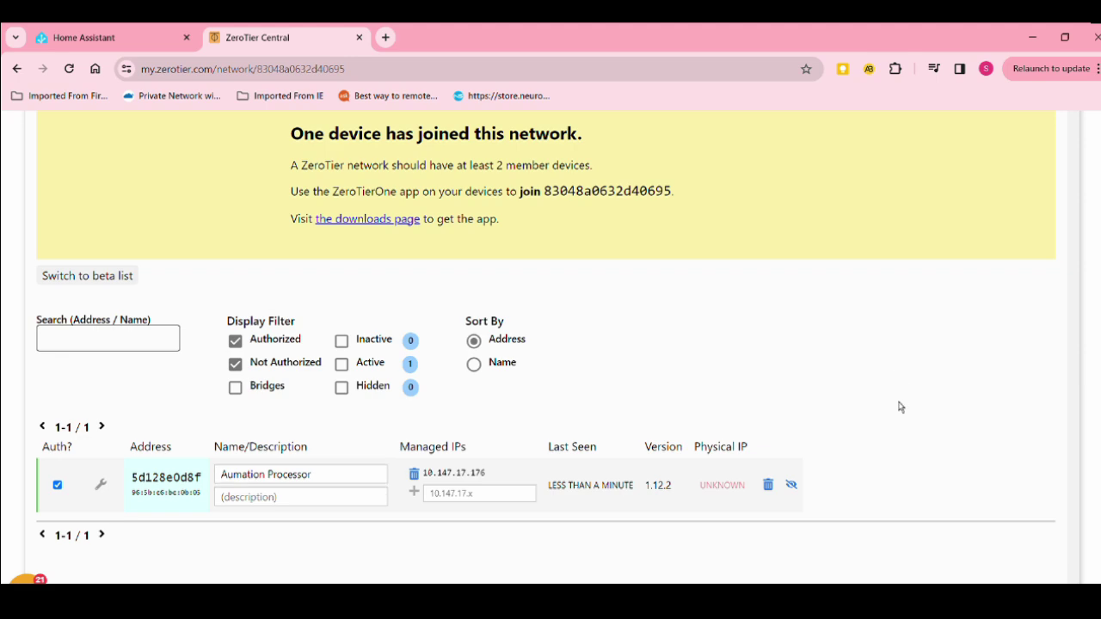
scroll(551, 345, "down", 10)
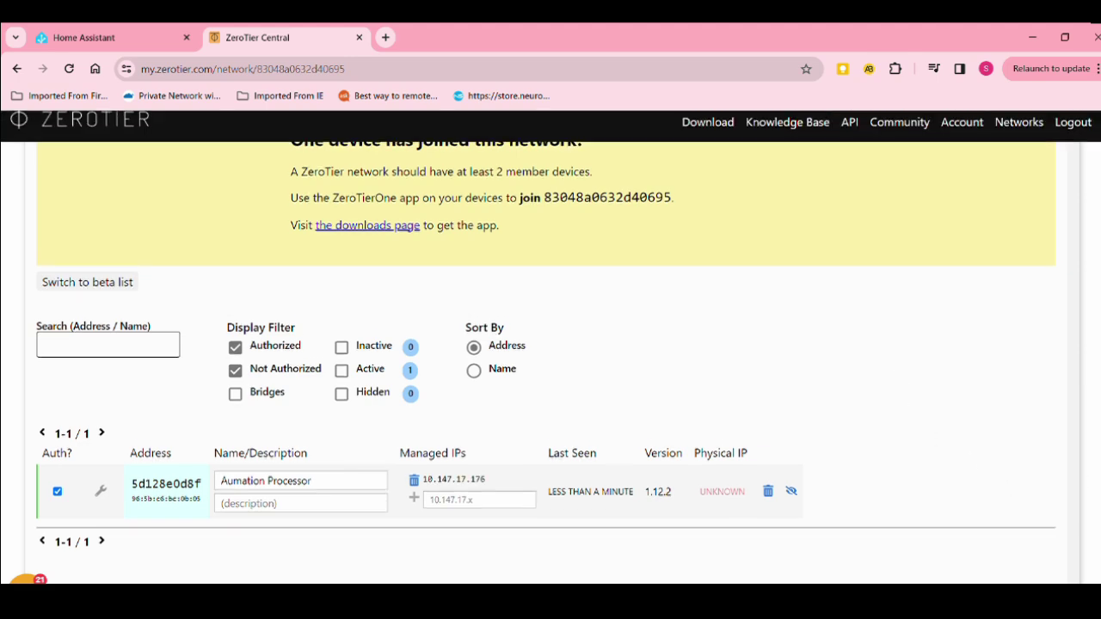
Search the Play Store for 'zerotier' to reach the ZeroTier One app
scroll(550, 344, "up", 15)
scroll(966, 266, "up", 7)
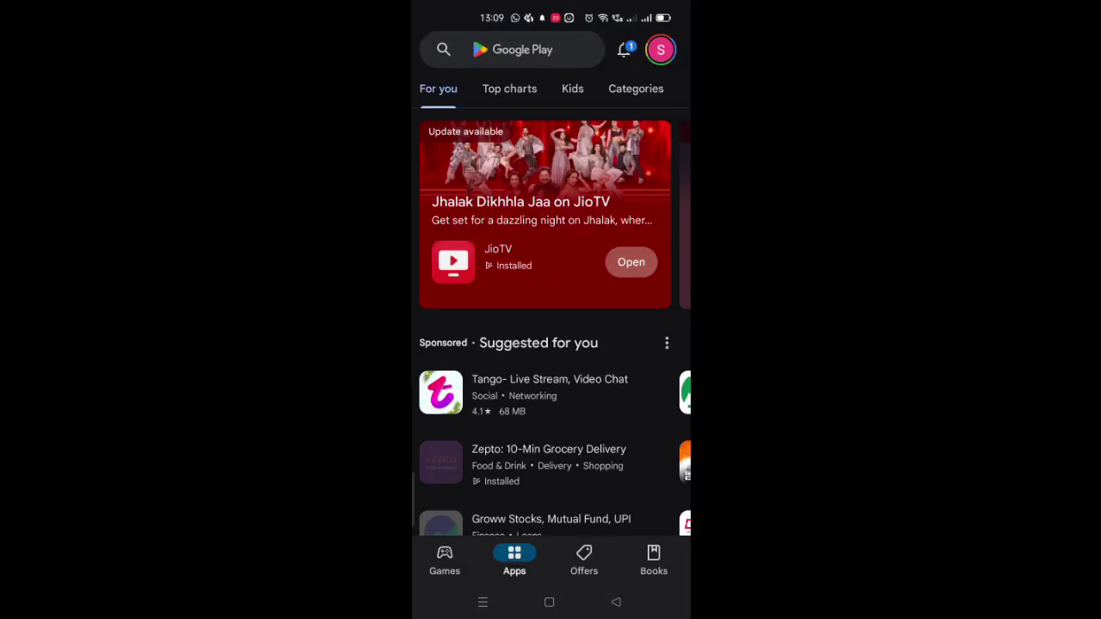
left_click(516, 49)
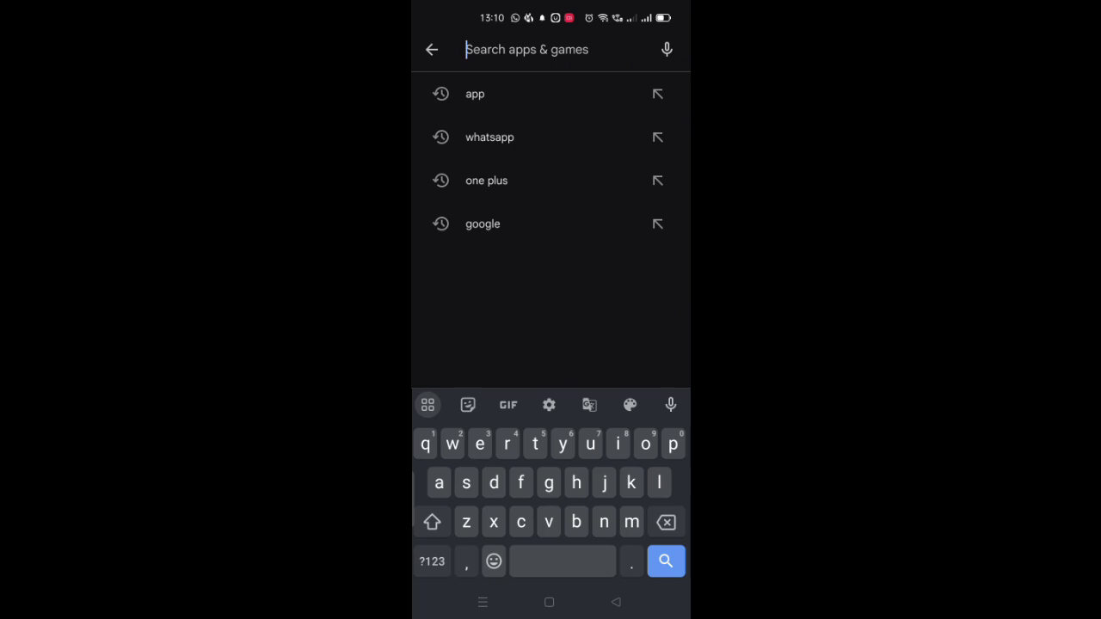
type("zerotier")
key("Return")
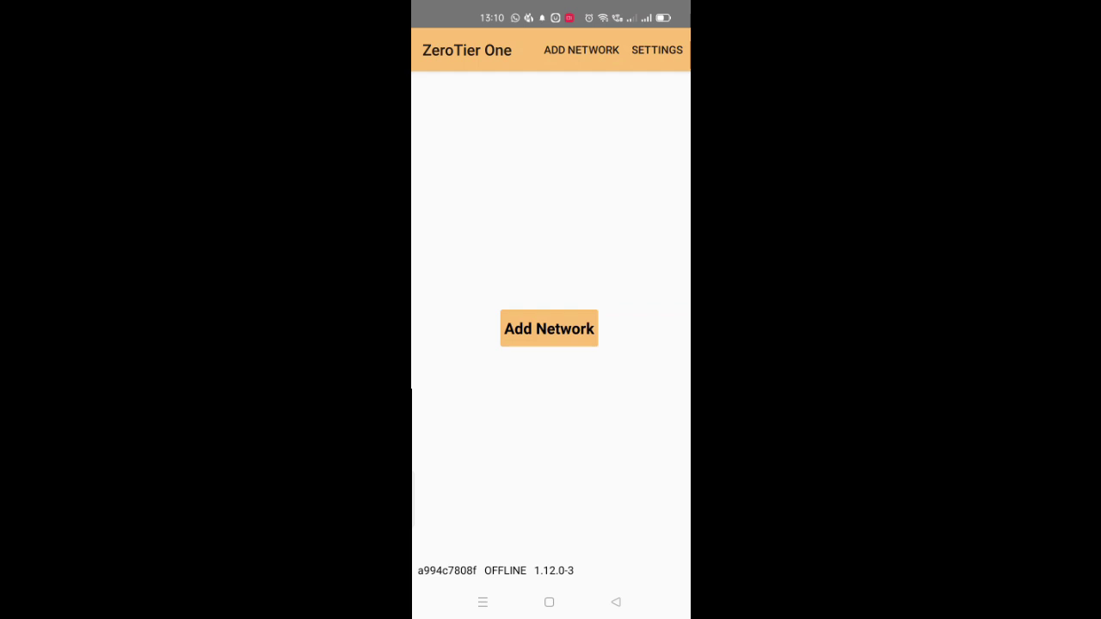
left_click(549, 329)
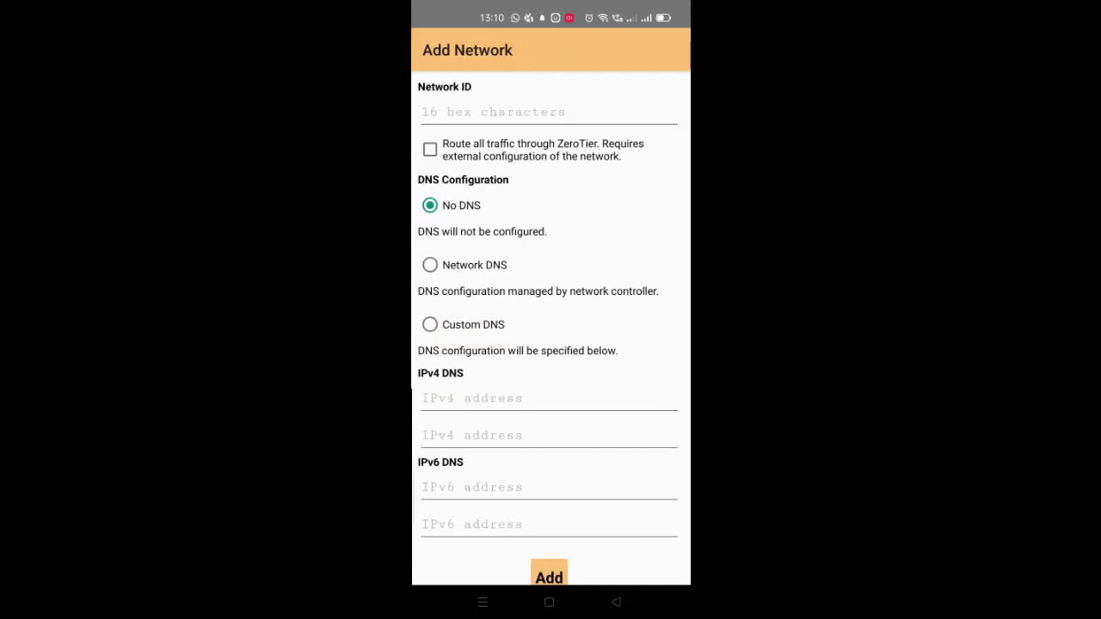
left_click(549, 112)
type("83048a0")
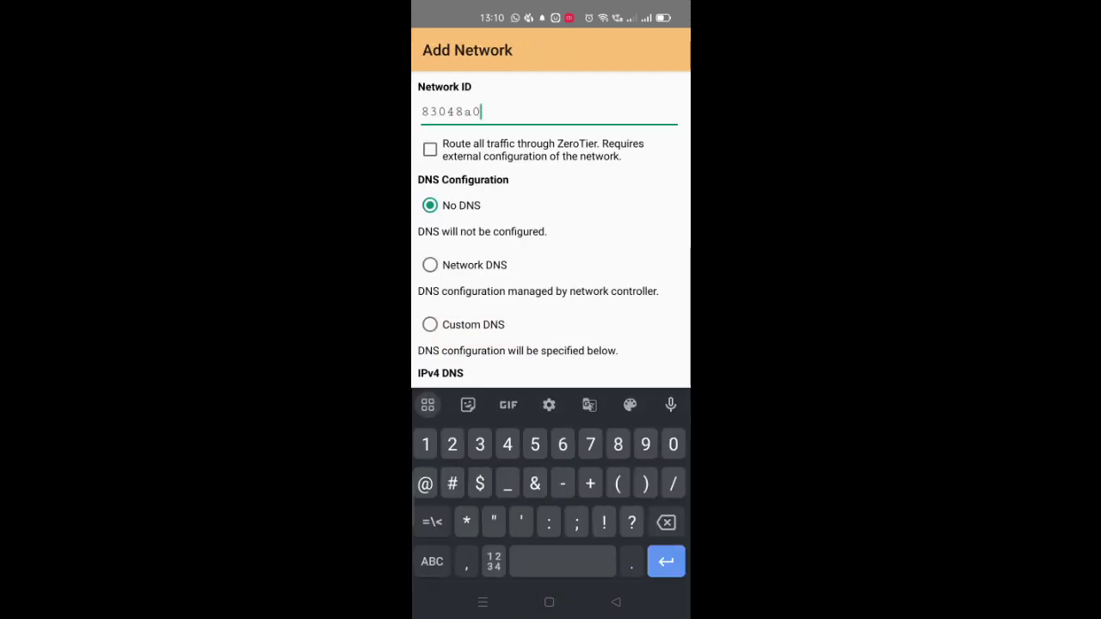
type("632d40695")
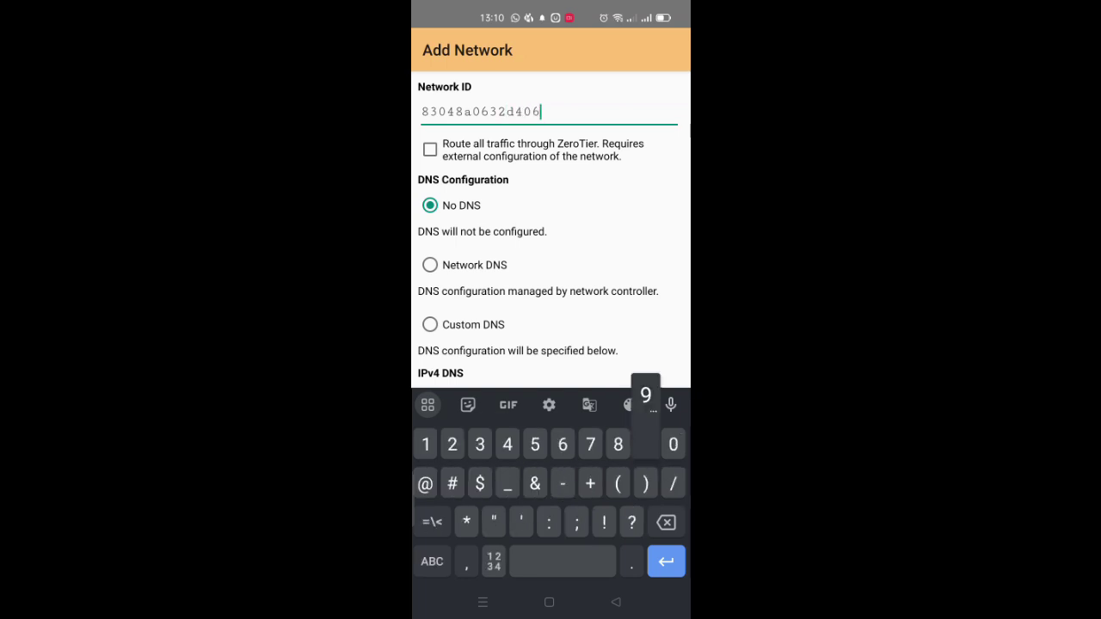
key("Return")
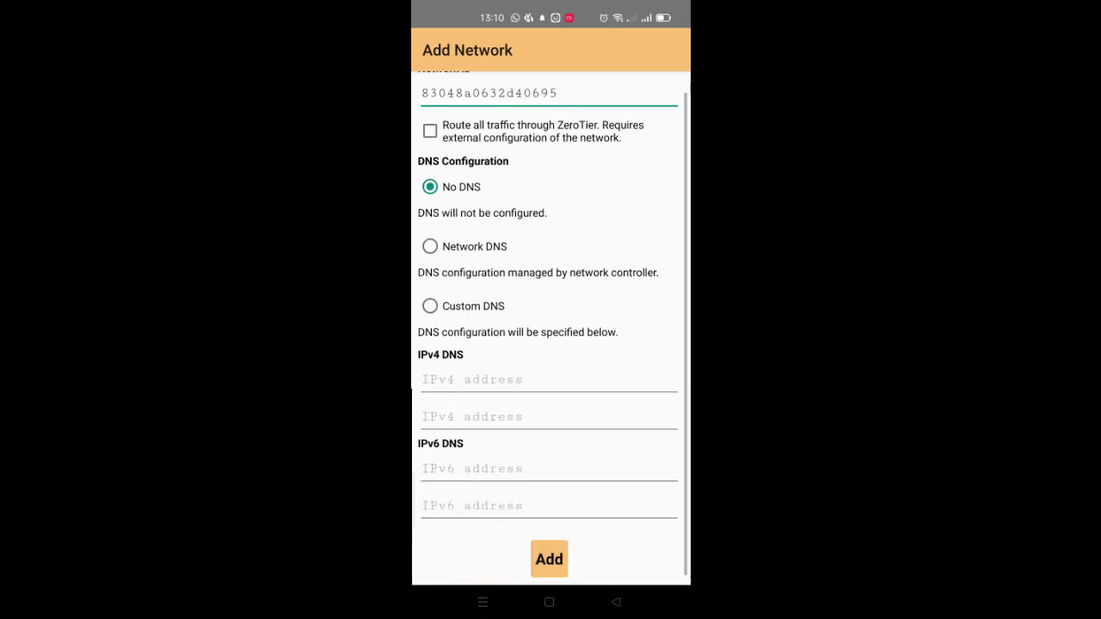
left_click(549, 559)
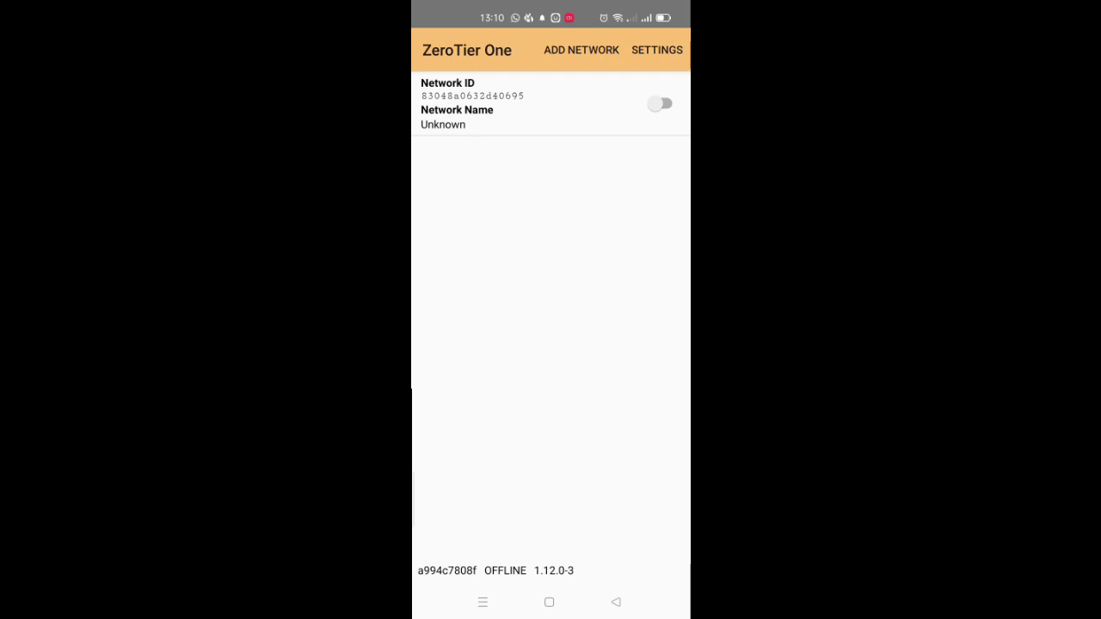
left_click(660, 103)
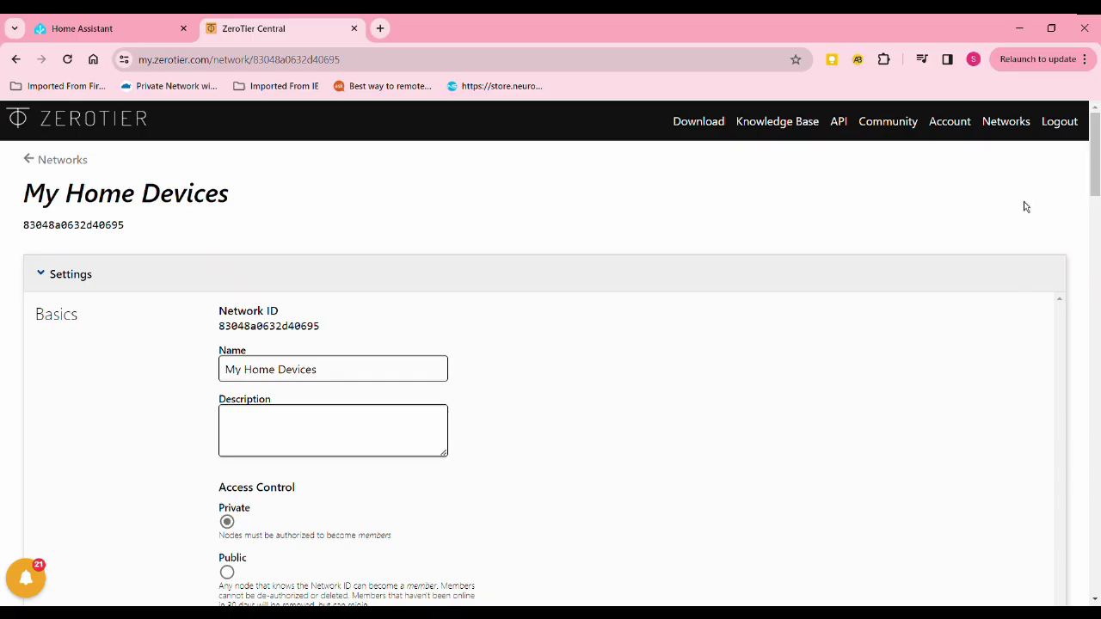
Authorize the phone's member in the Members list, assigning it IP 10.147.17.243
scroll(1024, 207, "down", 20)
left_click(62, 309)
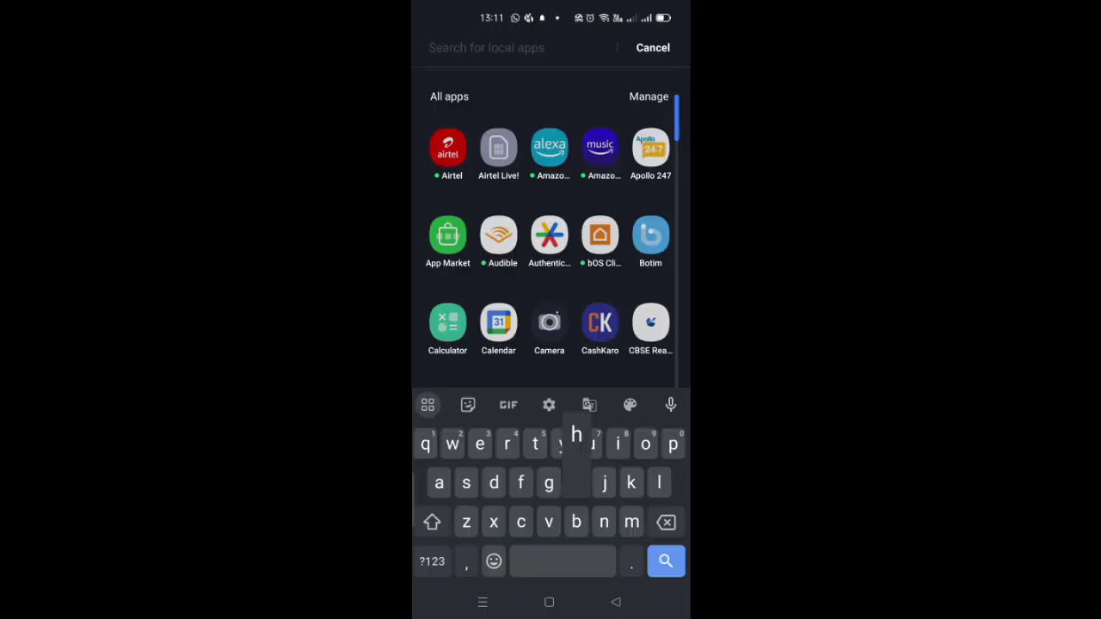
Find and launch the Home Assistant app by searching 'home'
type("home")
key("Escape")
left_click(498, 116)
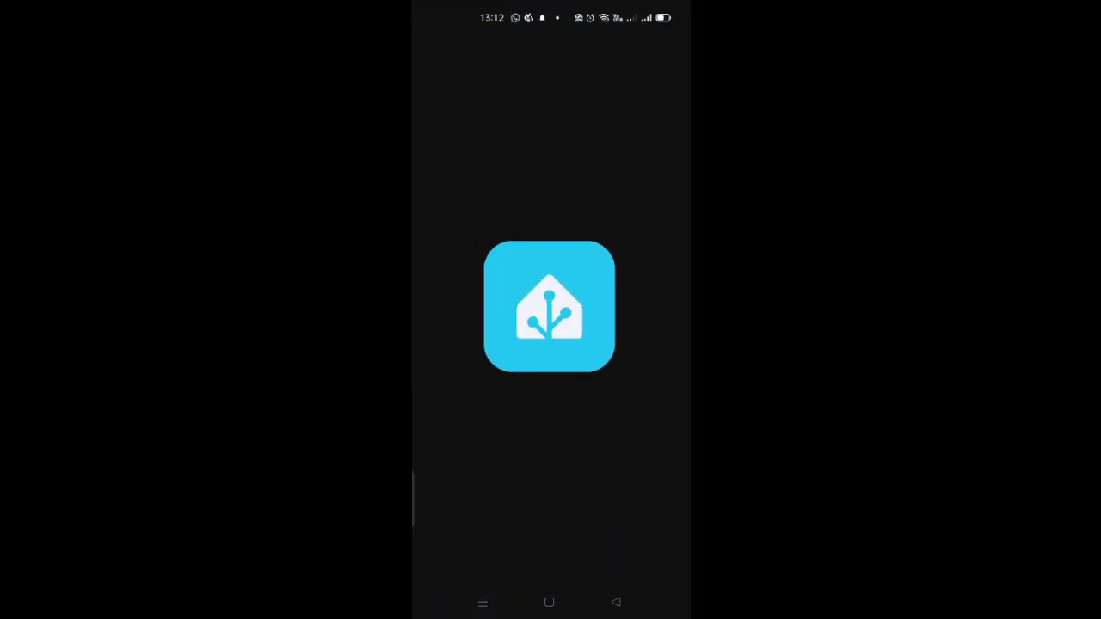
Go to Settings > Companion app > server entry > Home Assistant URL setting
left_click(431, 49)
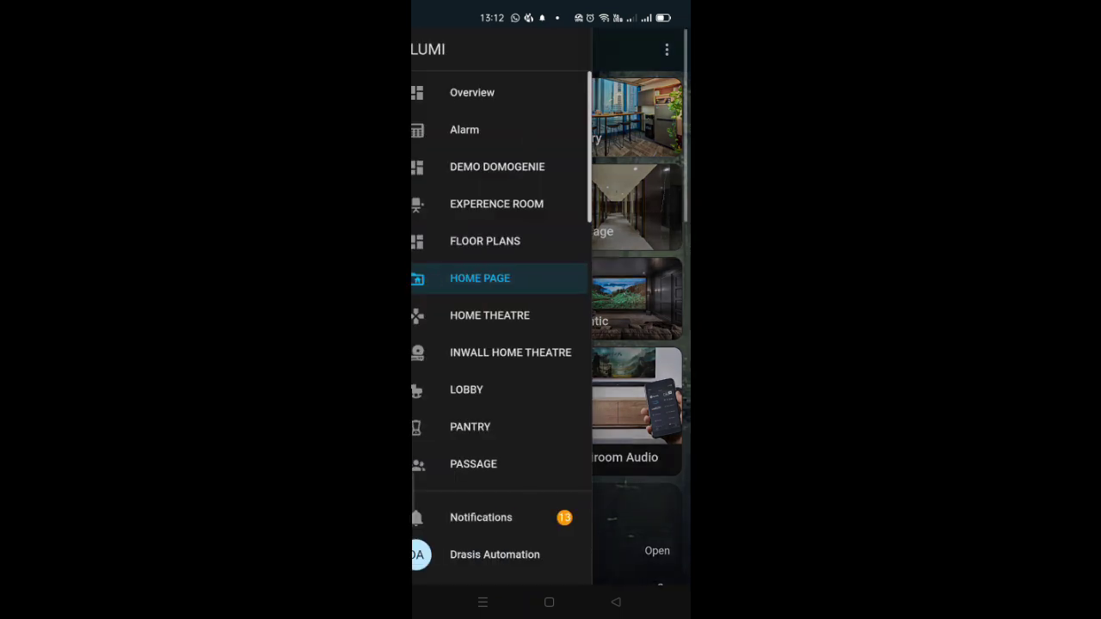
scroll(509, 284, "down", 5)
scroll(509, 284, "down", 5)
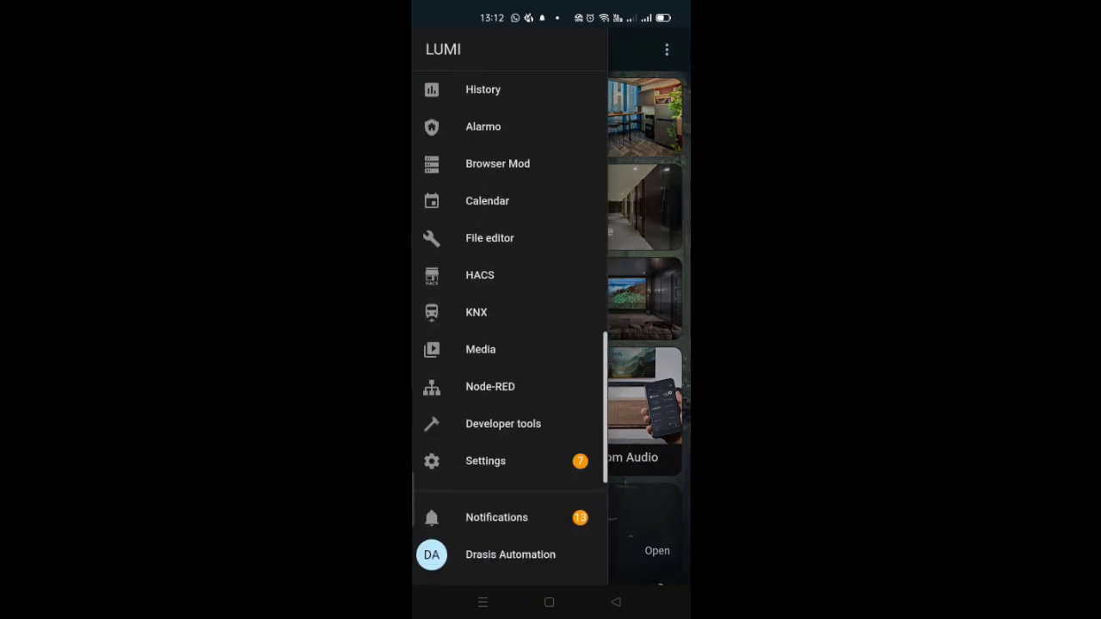
left_click(484, 459)
scroll(551, 423, "down", 1)
scroll(551, 423, "down", 3)
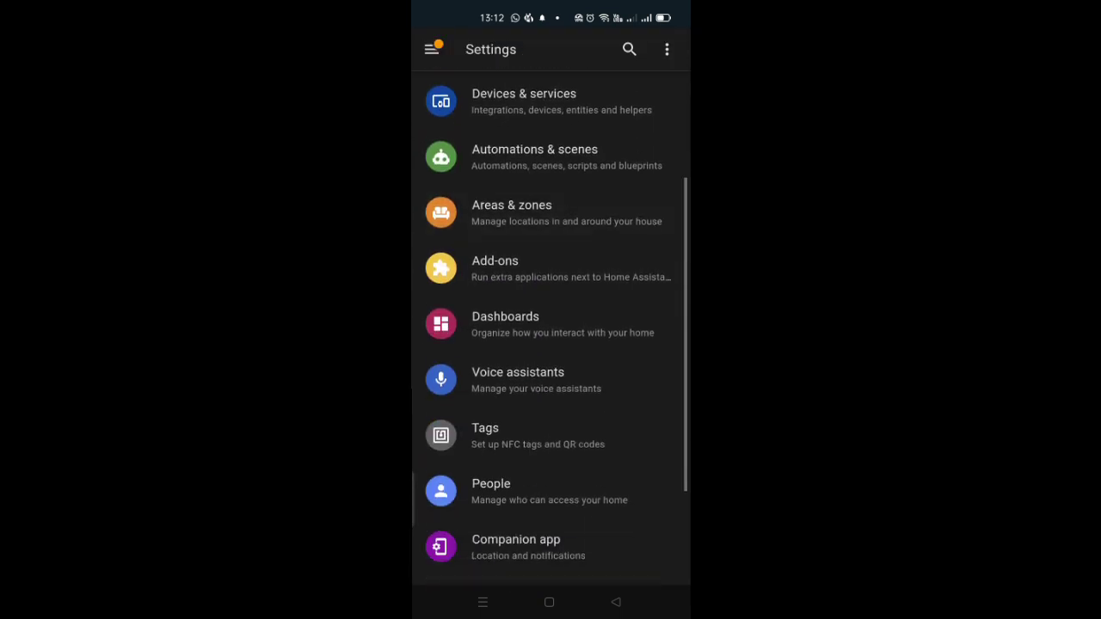
scroll(551, 368, "down", 2)
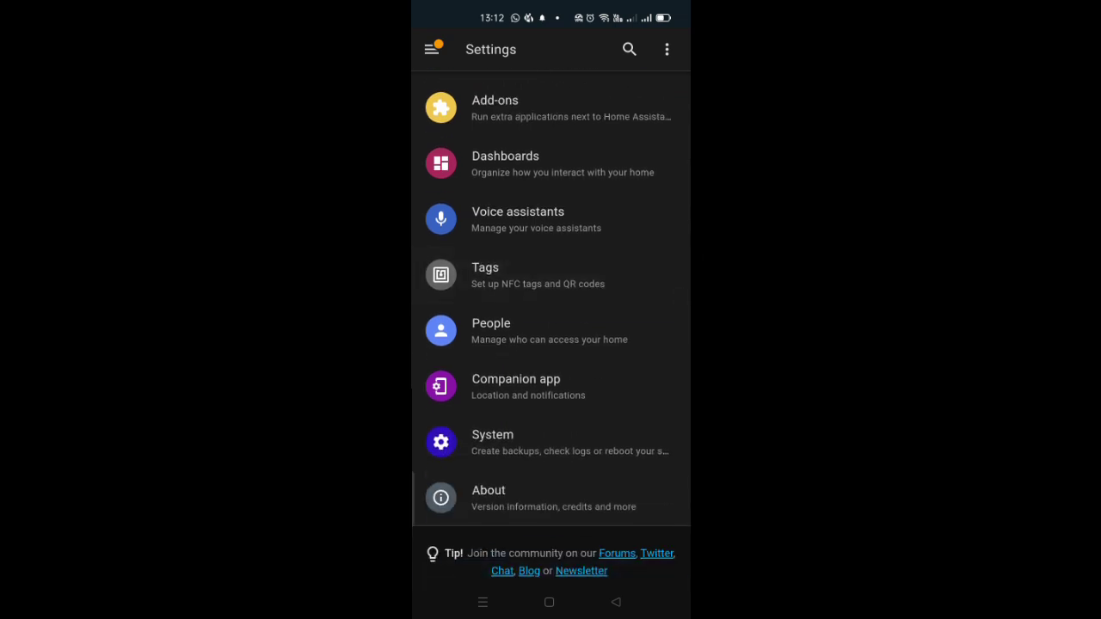
left_click(516, 387)
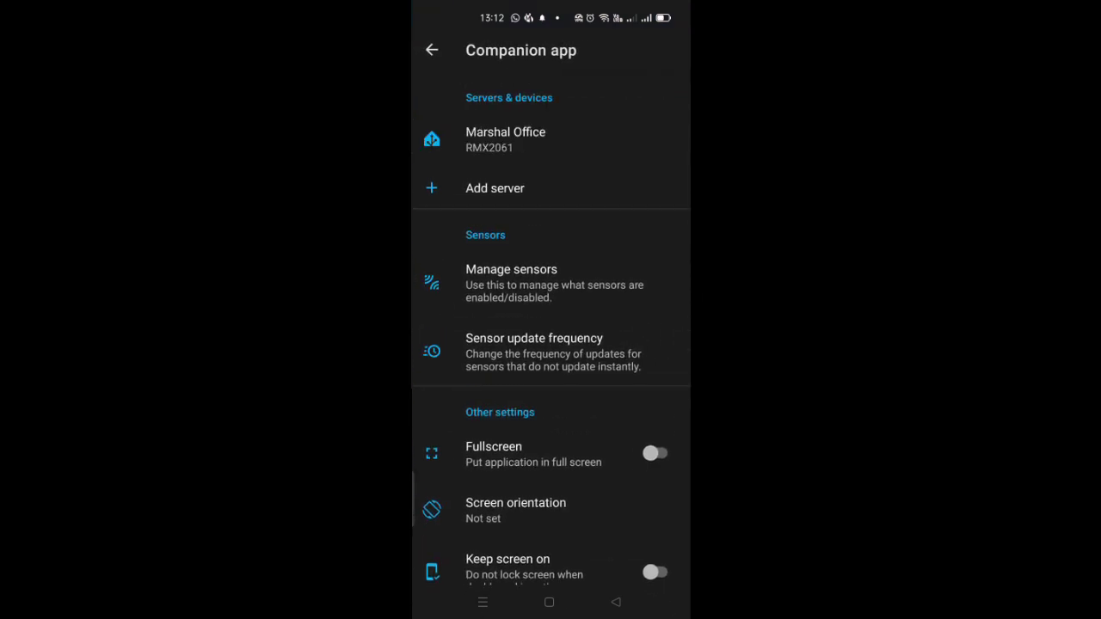
left_click(505, 139)
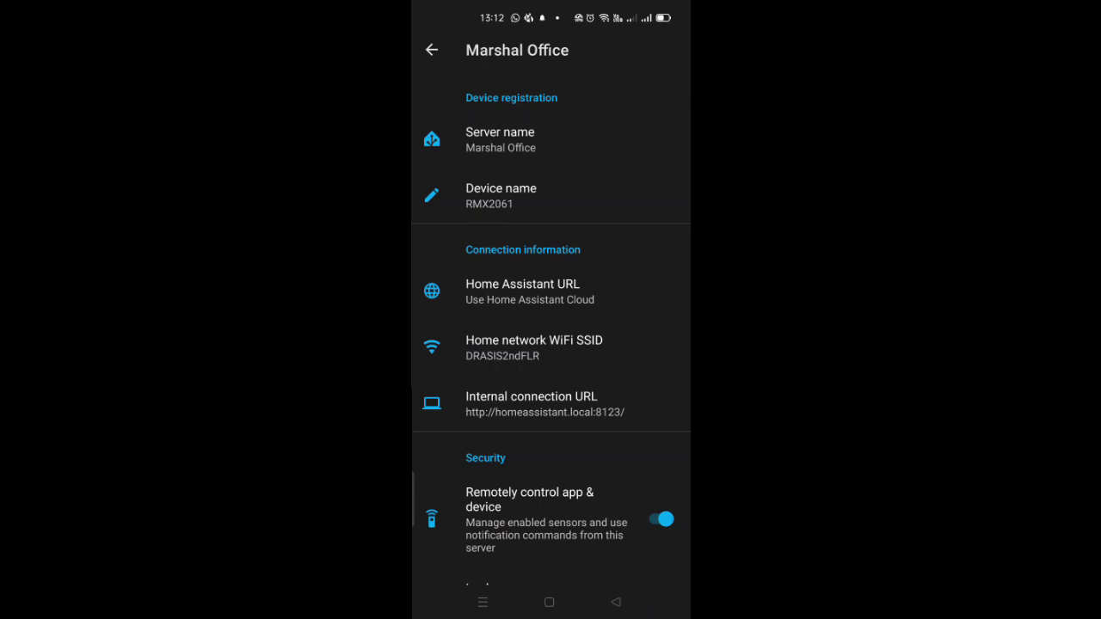
left_click(522, 292)
left_click(662, 105)
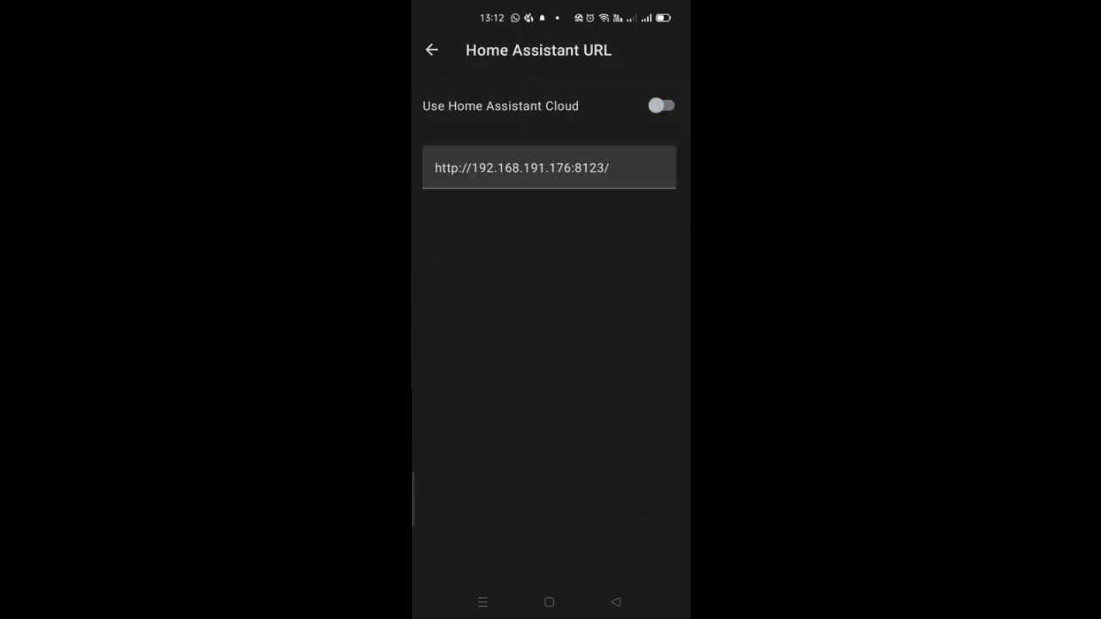
left_click(610, 167)
left_click(572, 168)
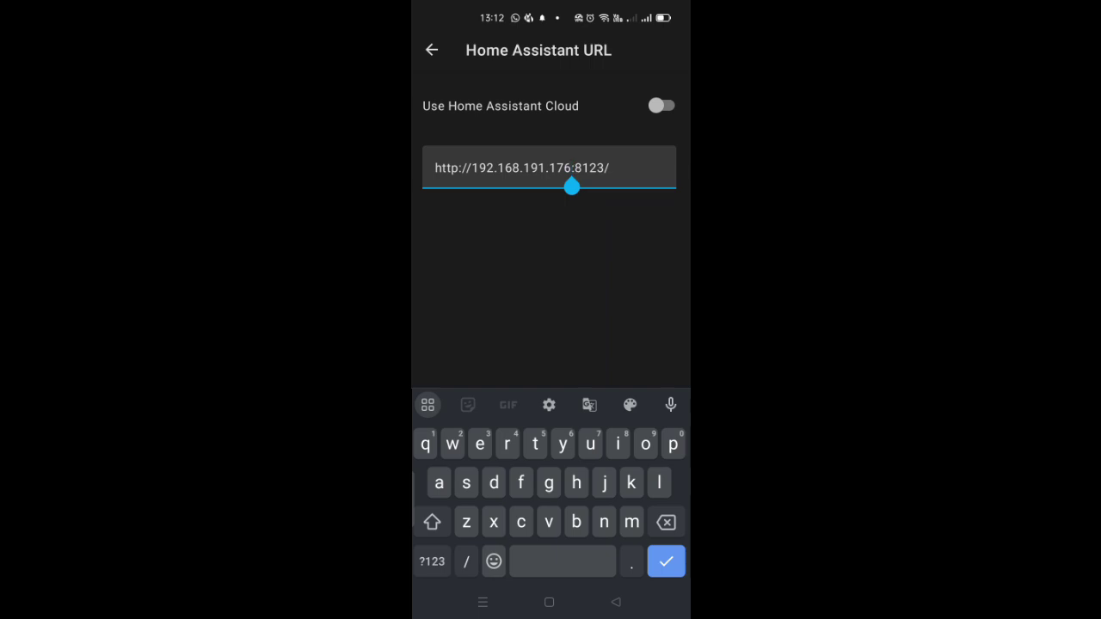
key("BackSpace")
key("BackSpace")
key("BackSpace")
key("BackSpace")
key("BackSpace")
key("BackSpace")
key("BackSpace")
key("BackSpace")
key("BackSpace")
key("BackSpace")
key("BackSpace")
key("BackSpace")
key("BackSpace")
key("BackSpace")
key("BackSpace")
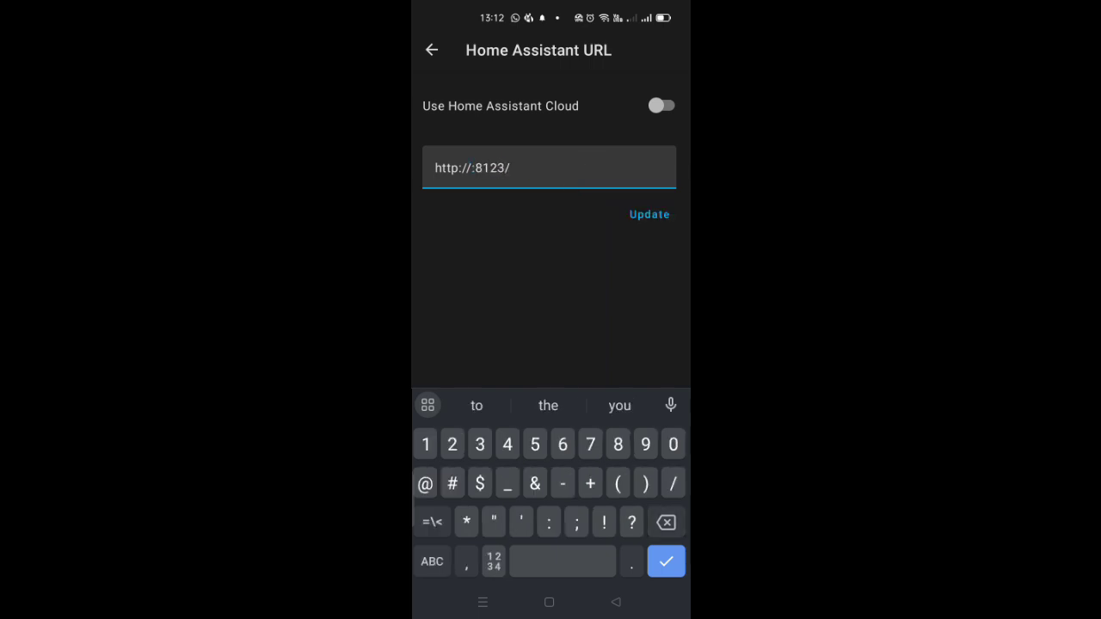
type("10")
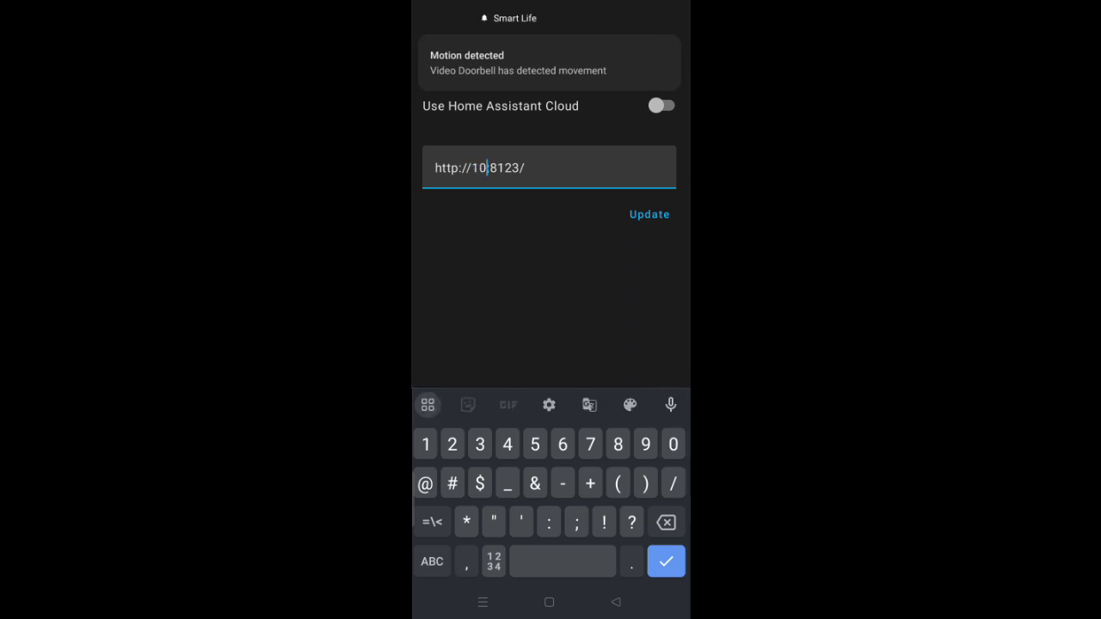
type(".147.17.")
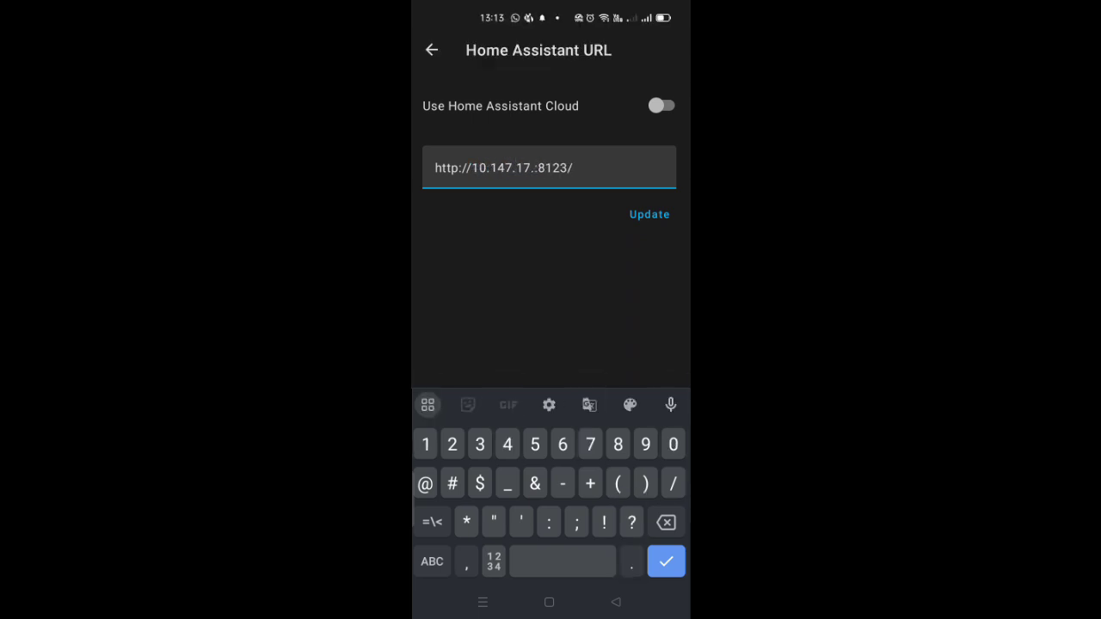
type("176")
key("Return")
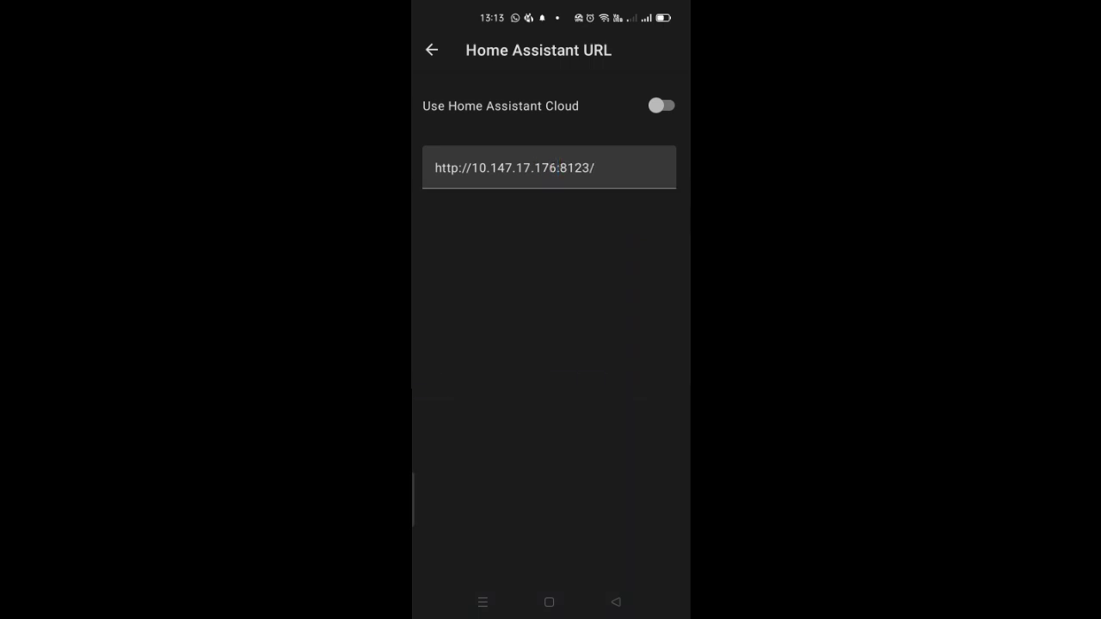
Review the home WiFi SSID and internal connection URL unchanged, then return to Companion app settings
left_click(432, 50)
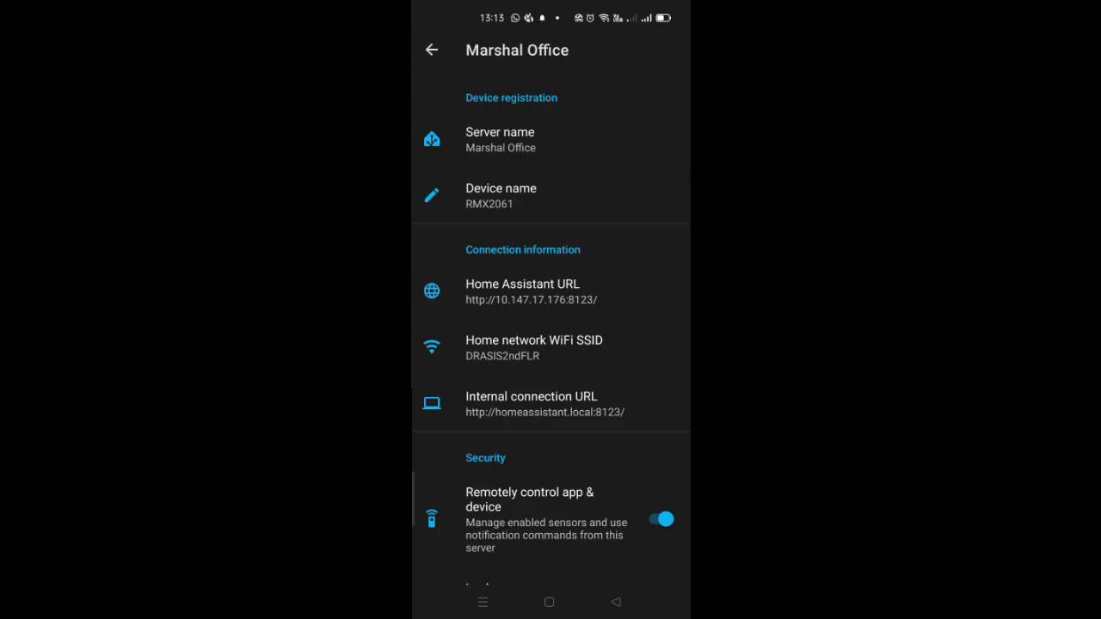
left_click(533, 347)
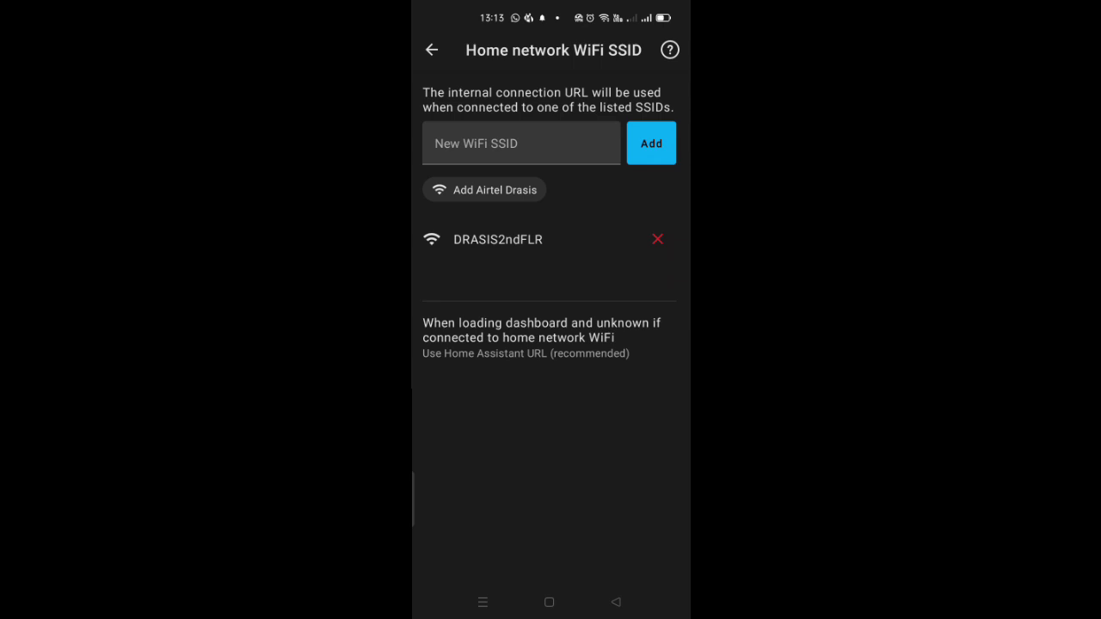
left_click(432, 50)
left_click(531, 403)
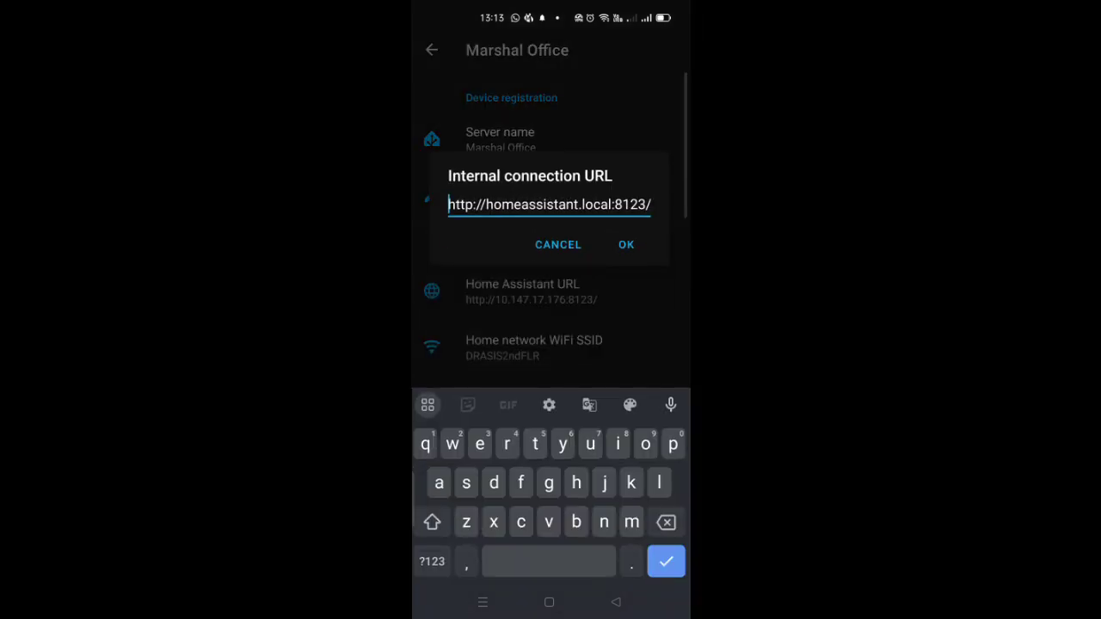
left_click(556, 244)
left_click(432, 50)
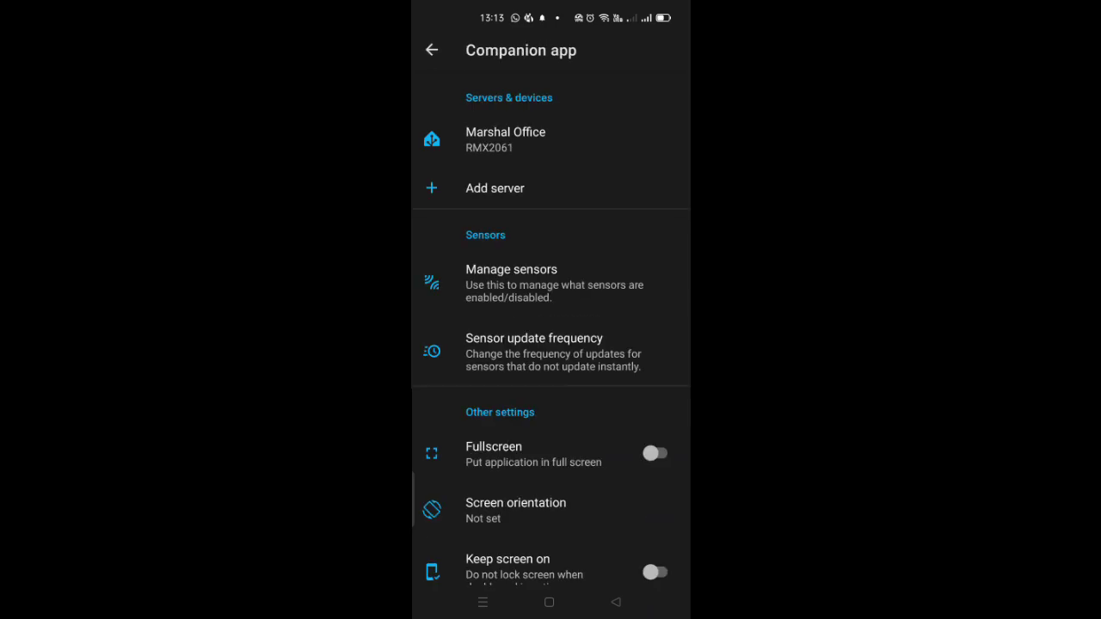